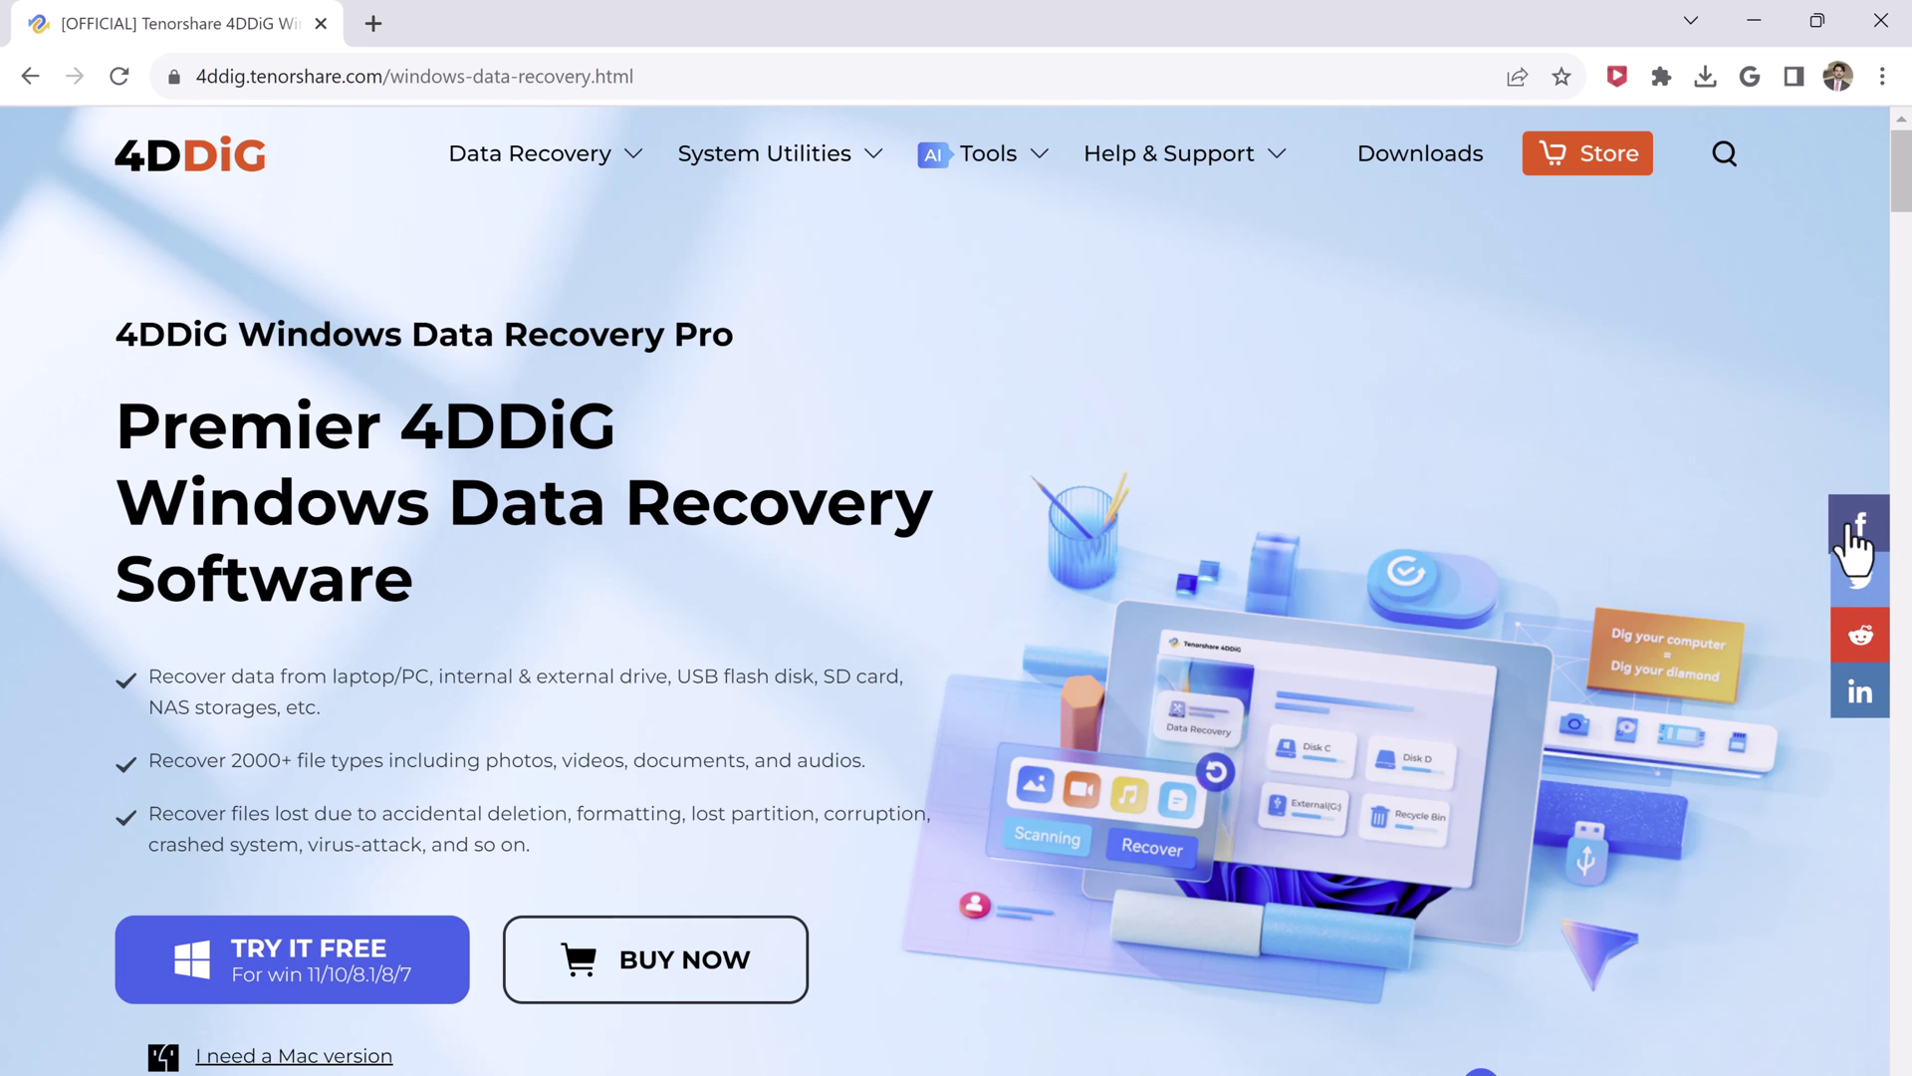
- Post the 4DDiG Windows Data Recovery page on X, then go back to the 4DDiG product tab
click(1860, 585)
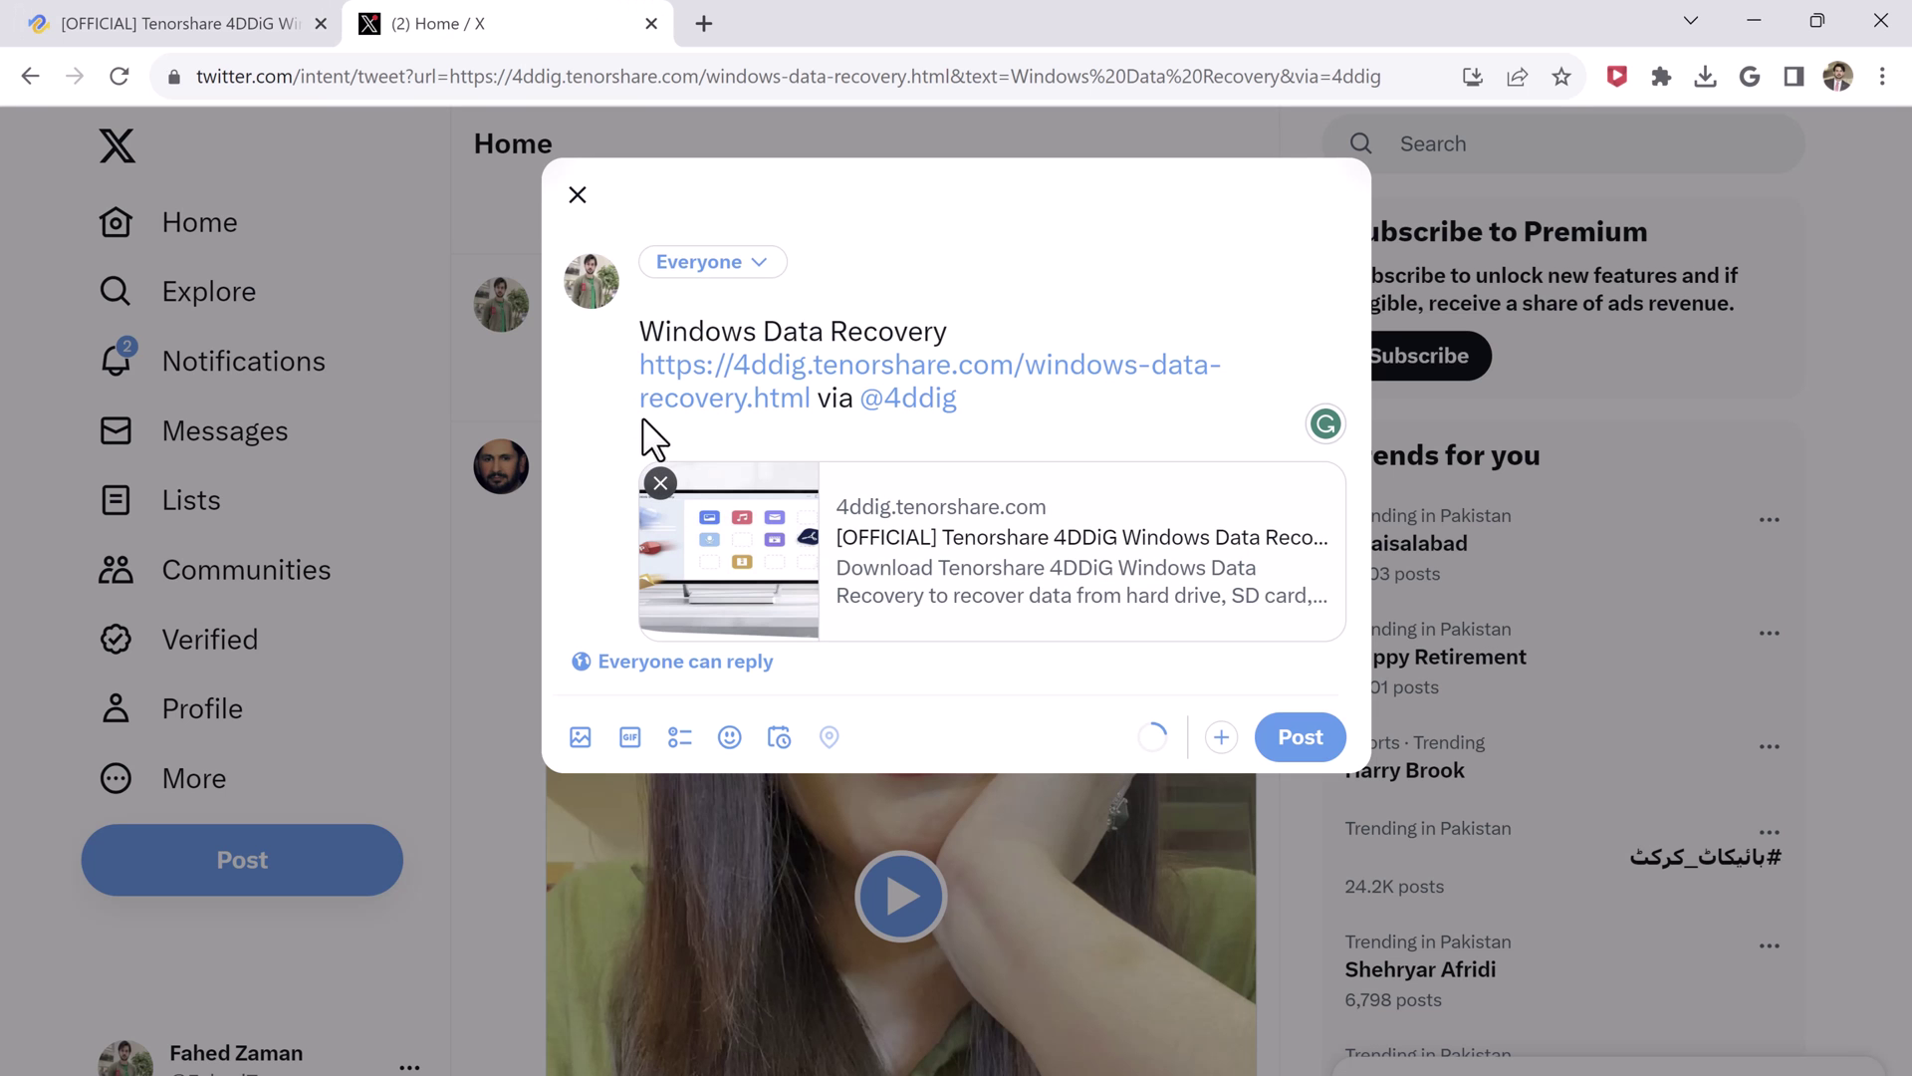
click(1299, 738)
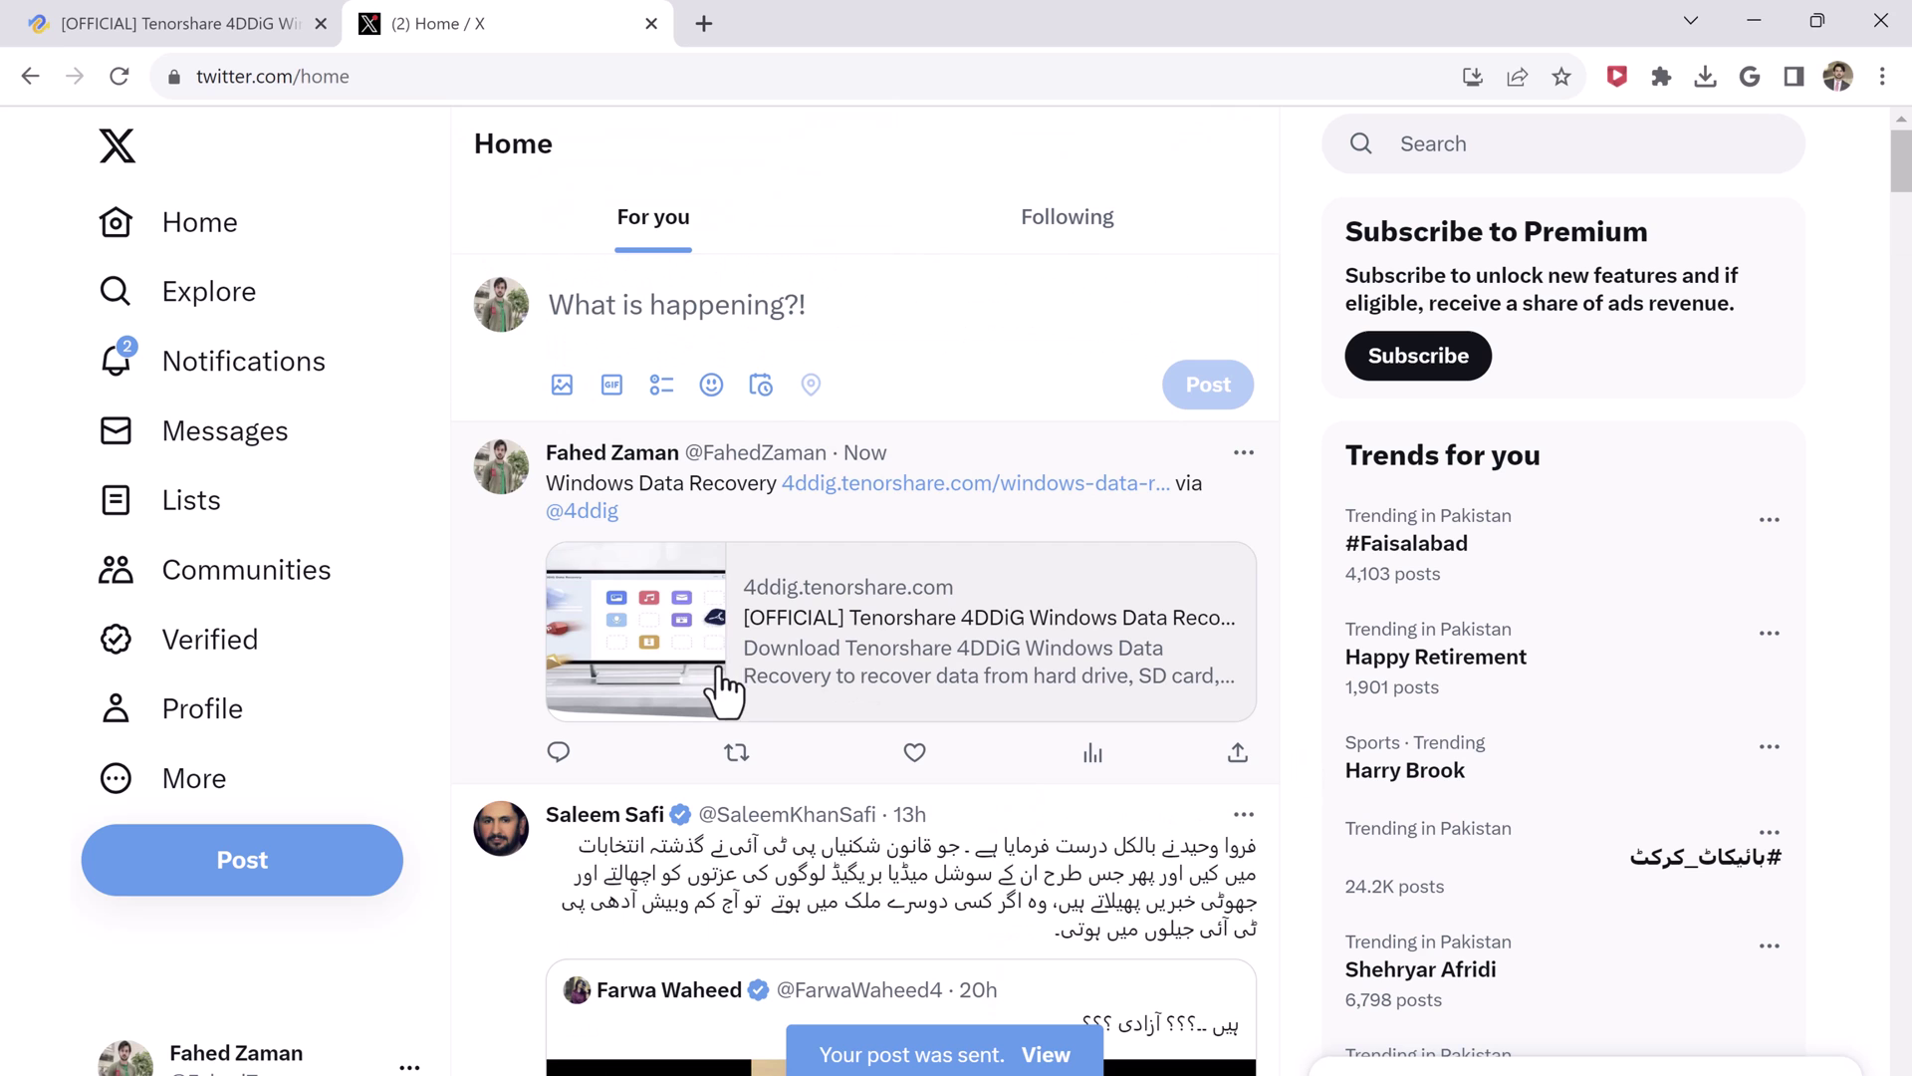
click(249, 20)
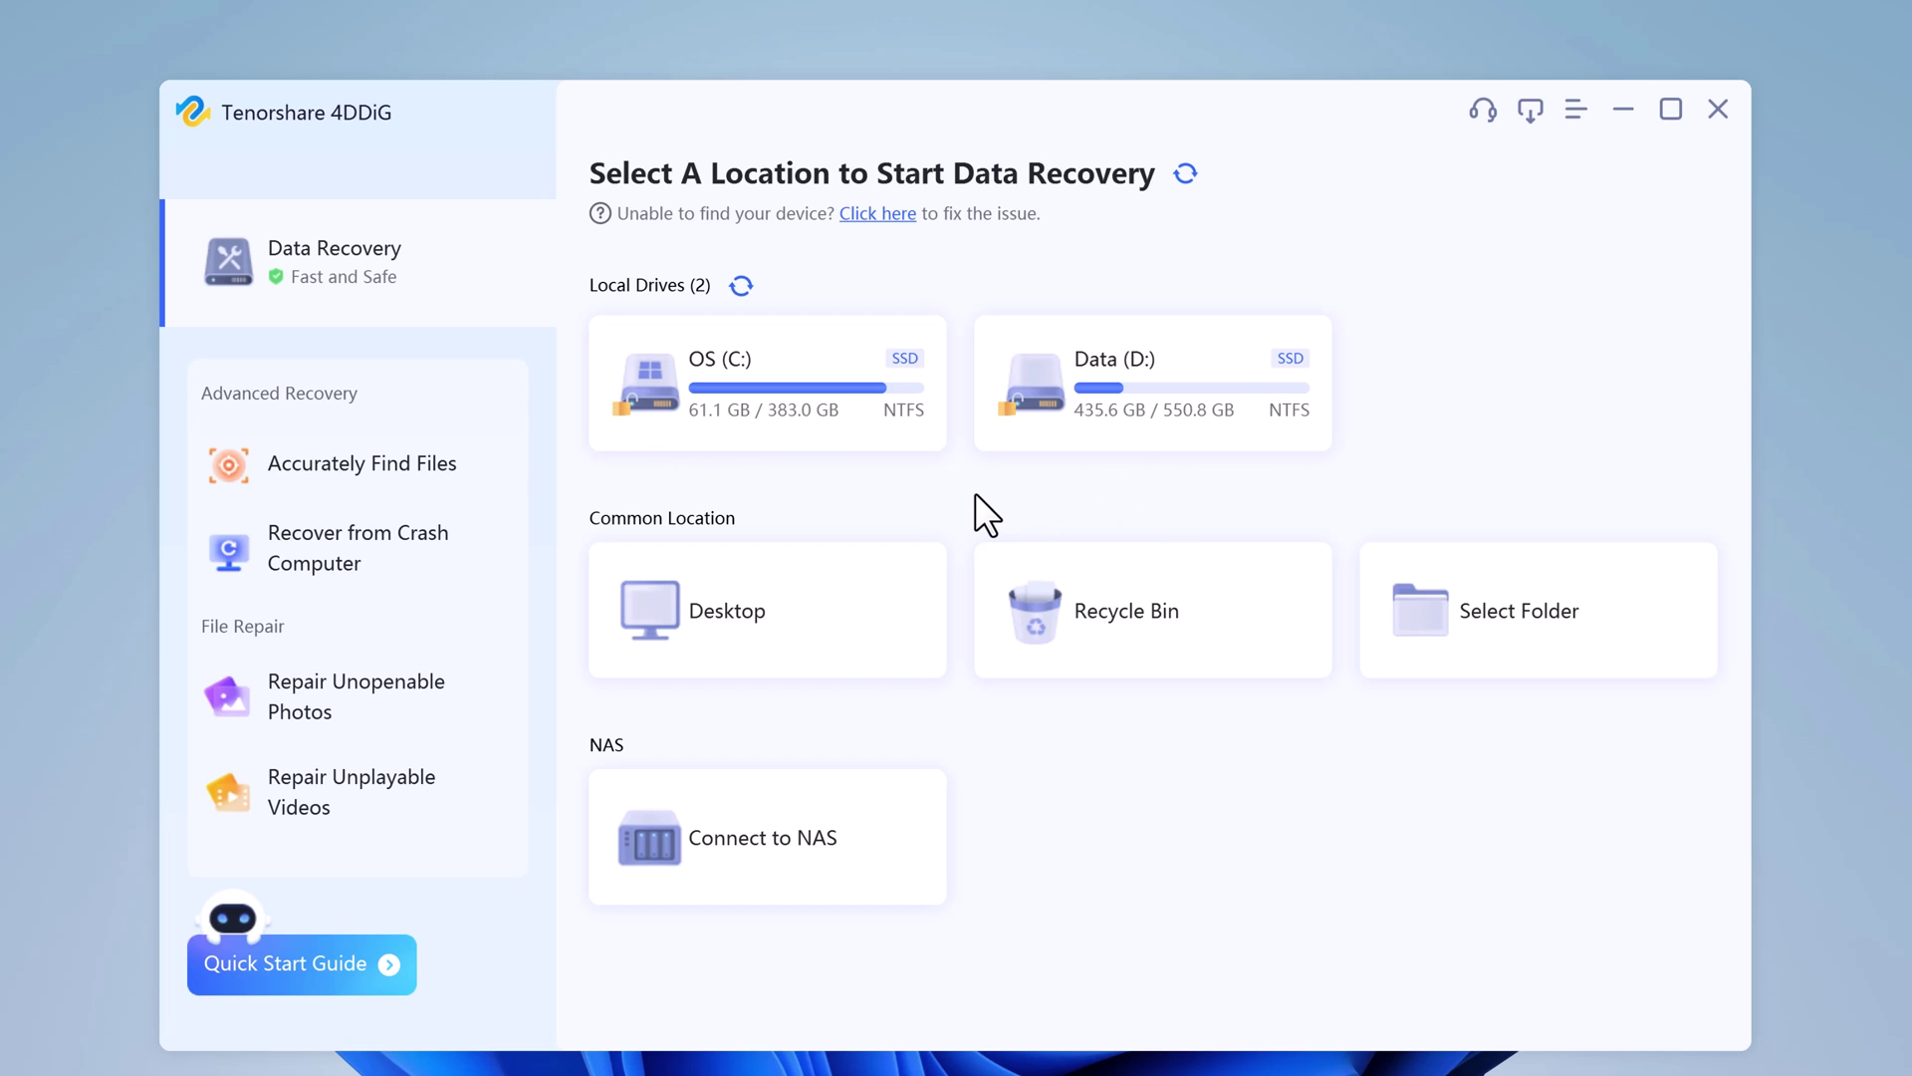
- Launch 4DDiG and reveal the Scan button on the Data (D:) drive card
mouse_move(906, 640)
mouse_move(1235, 416)
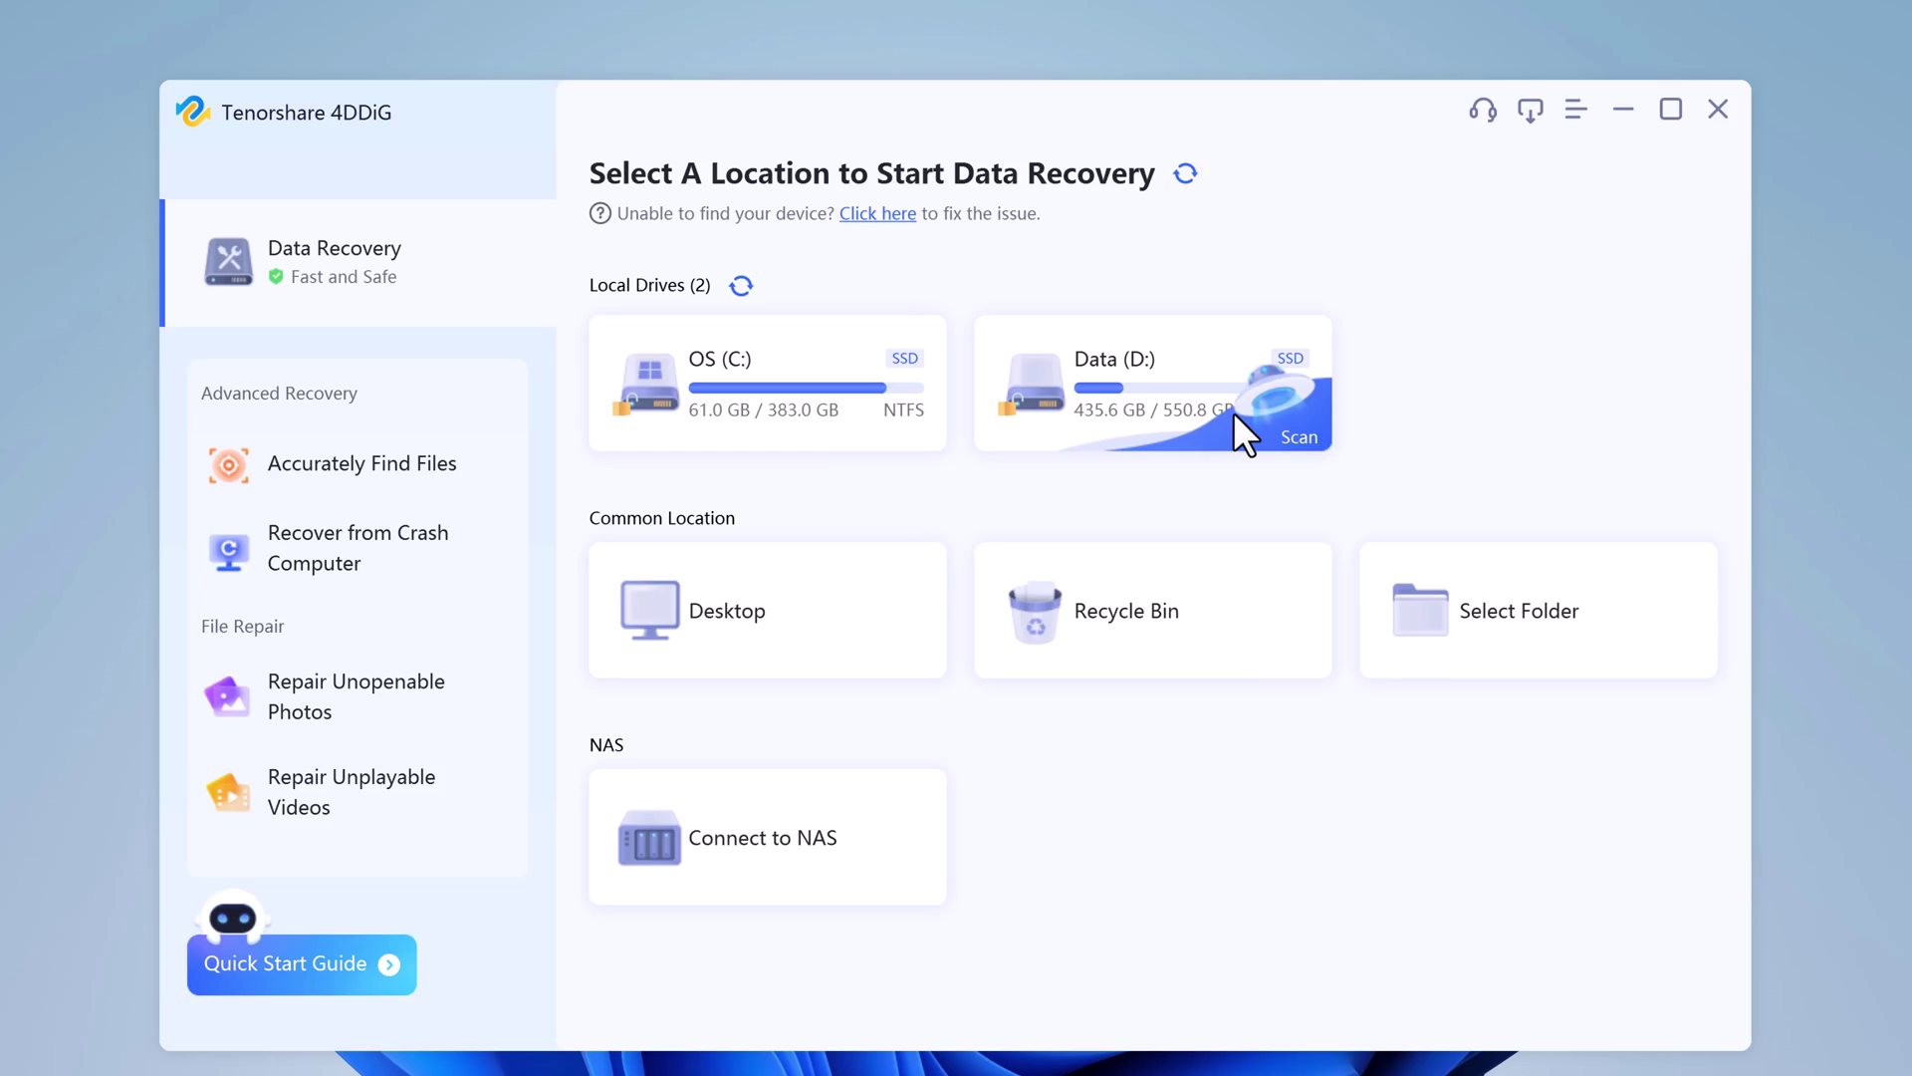
- Scan Data (D:) for photos, videos, documents and audio only, excluding Others, and dismiss the guide tips
click(1235, 416)
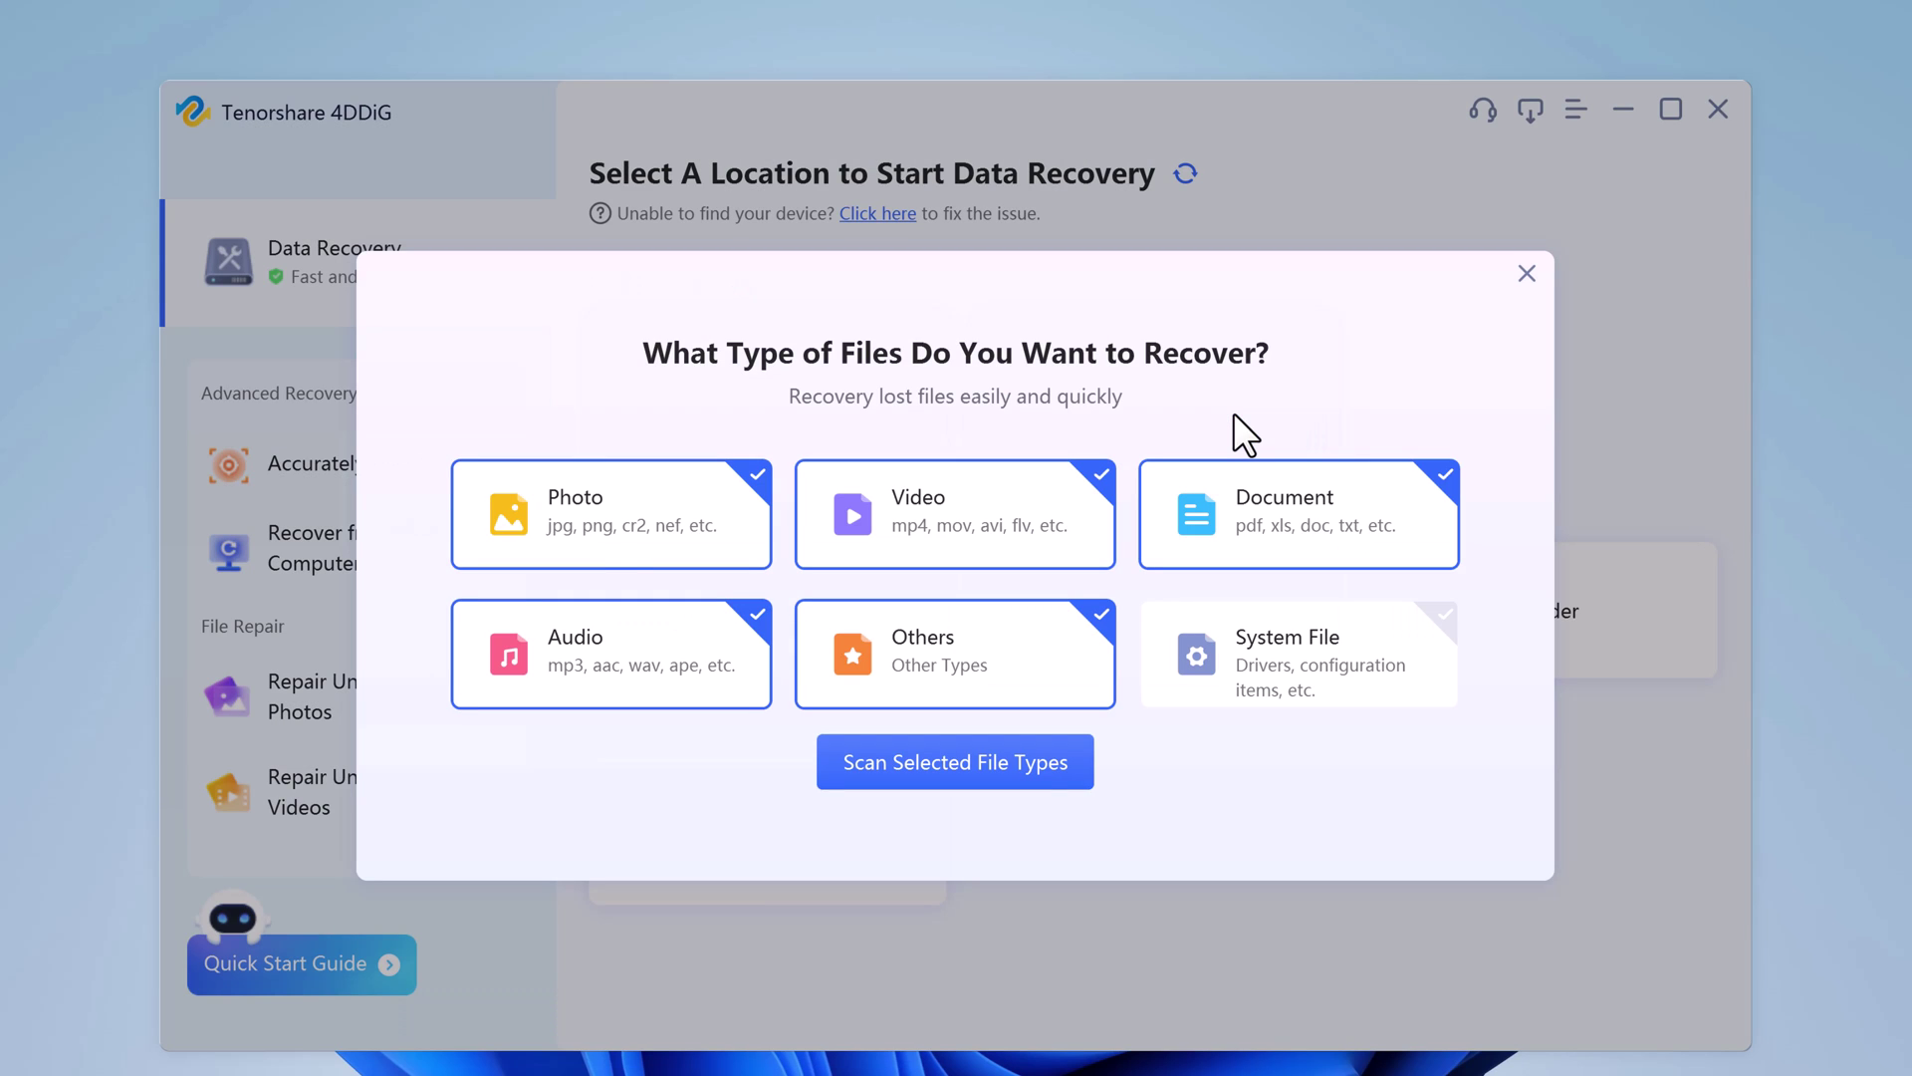
click(1036, 645)
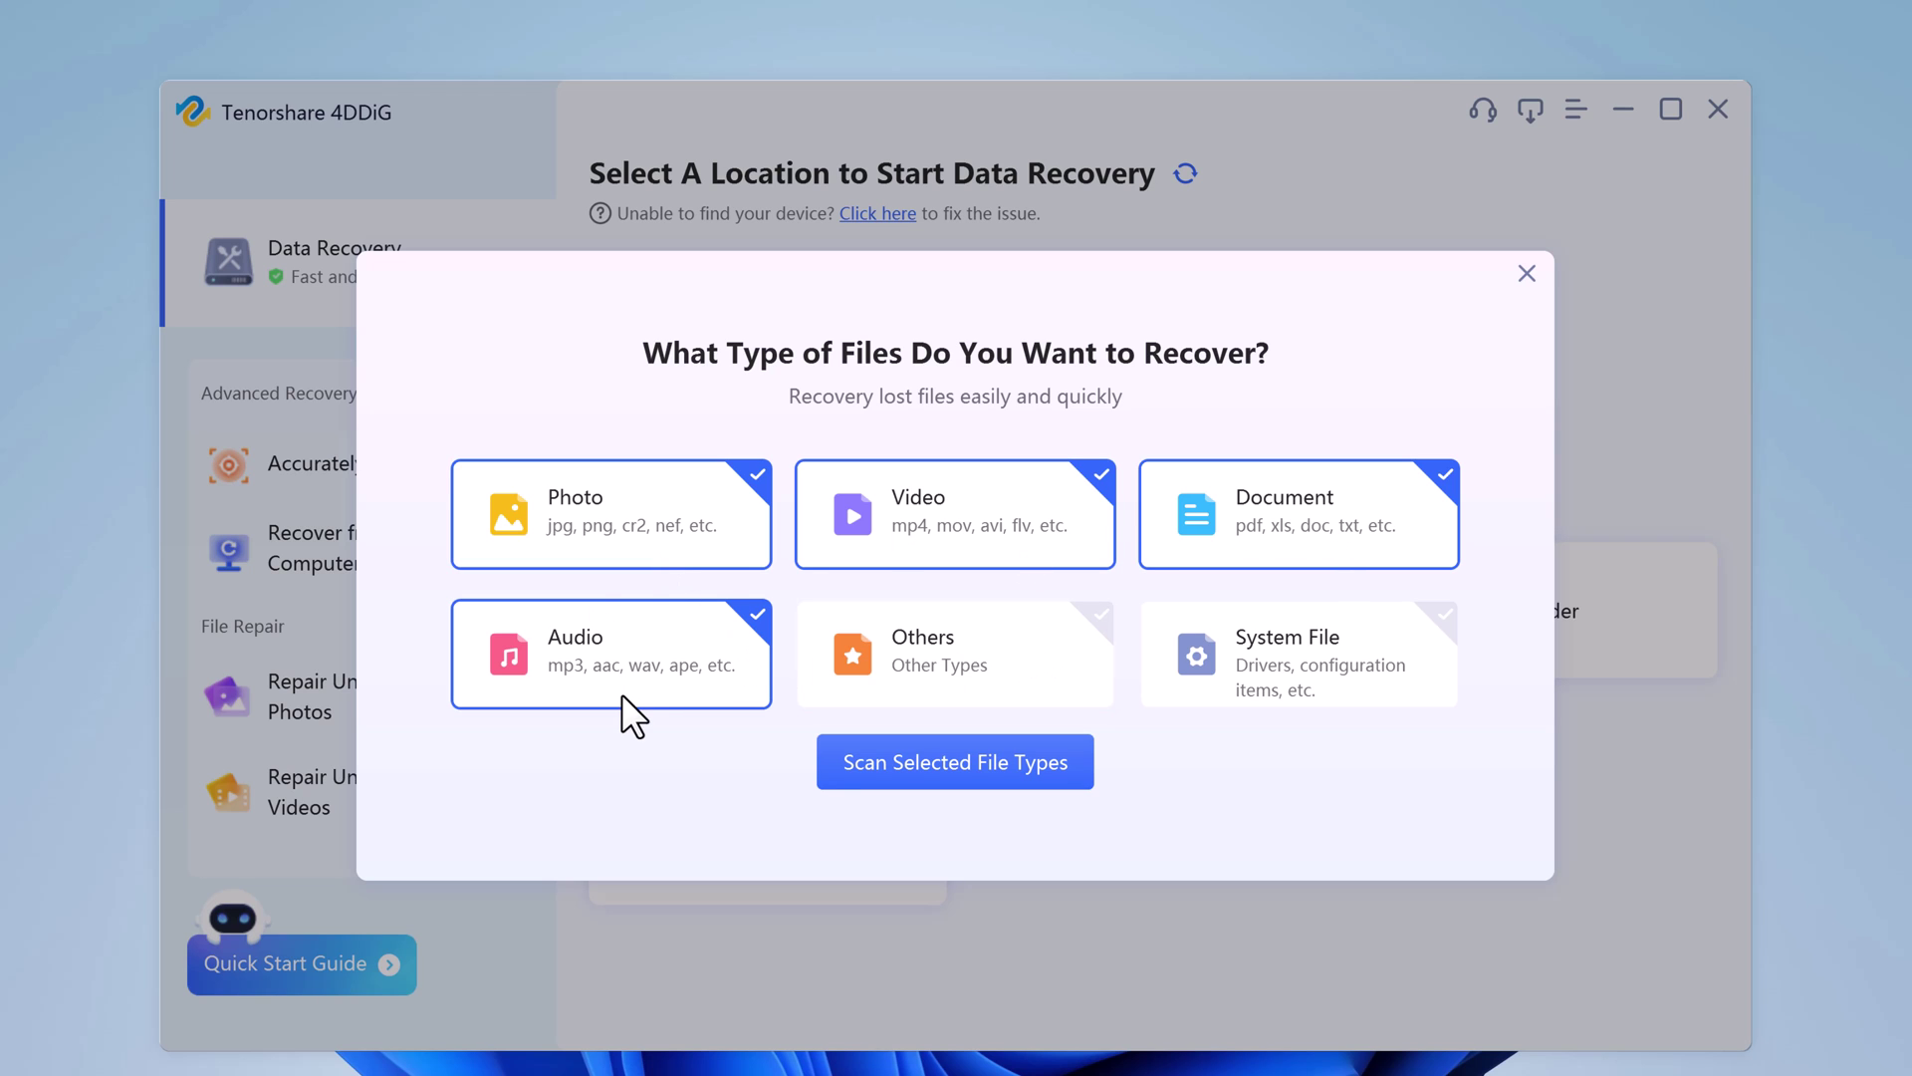
click(888, 763)
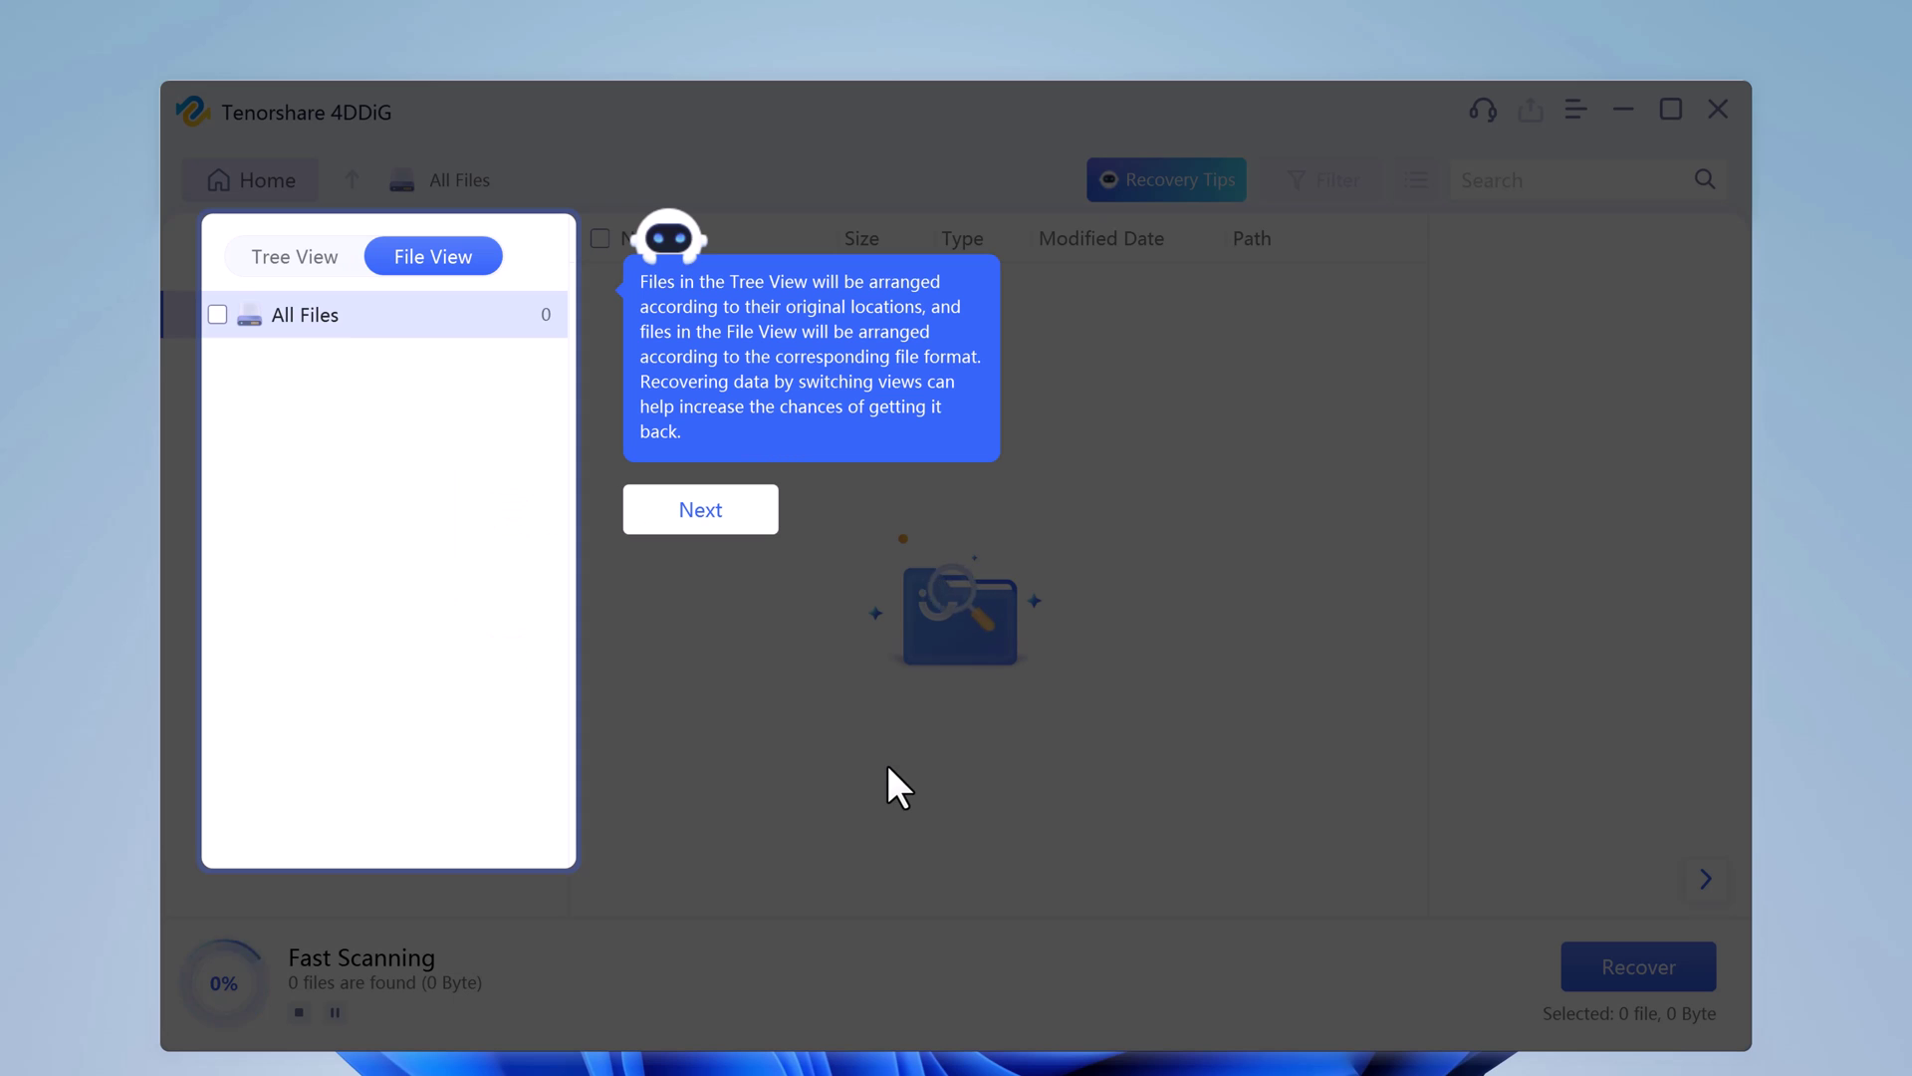
click(743, 517)
click(1408, 561)
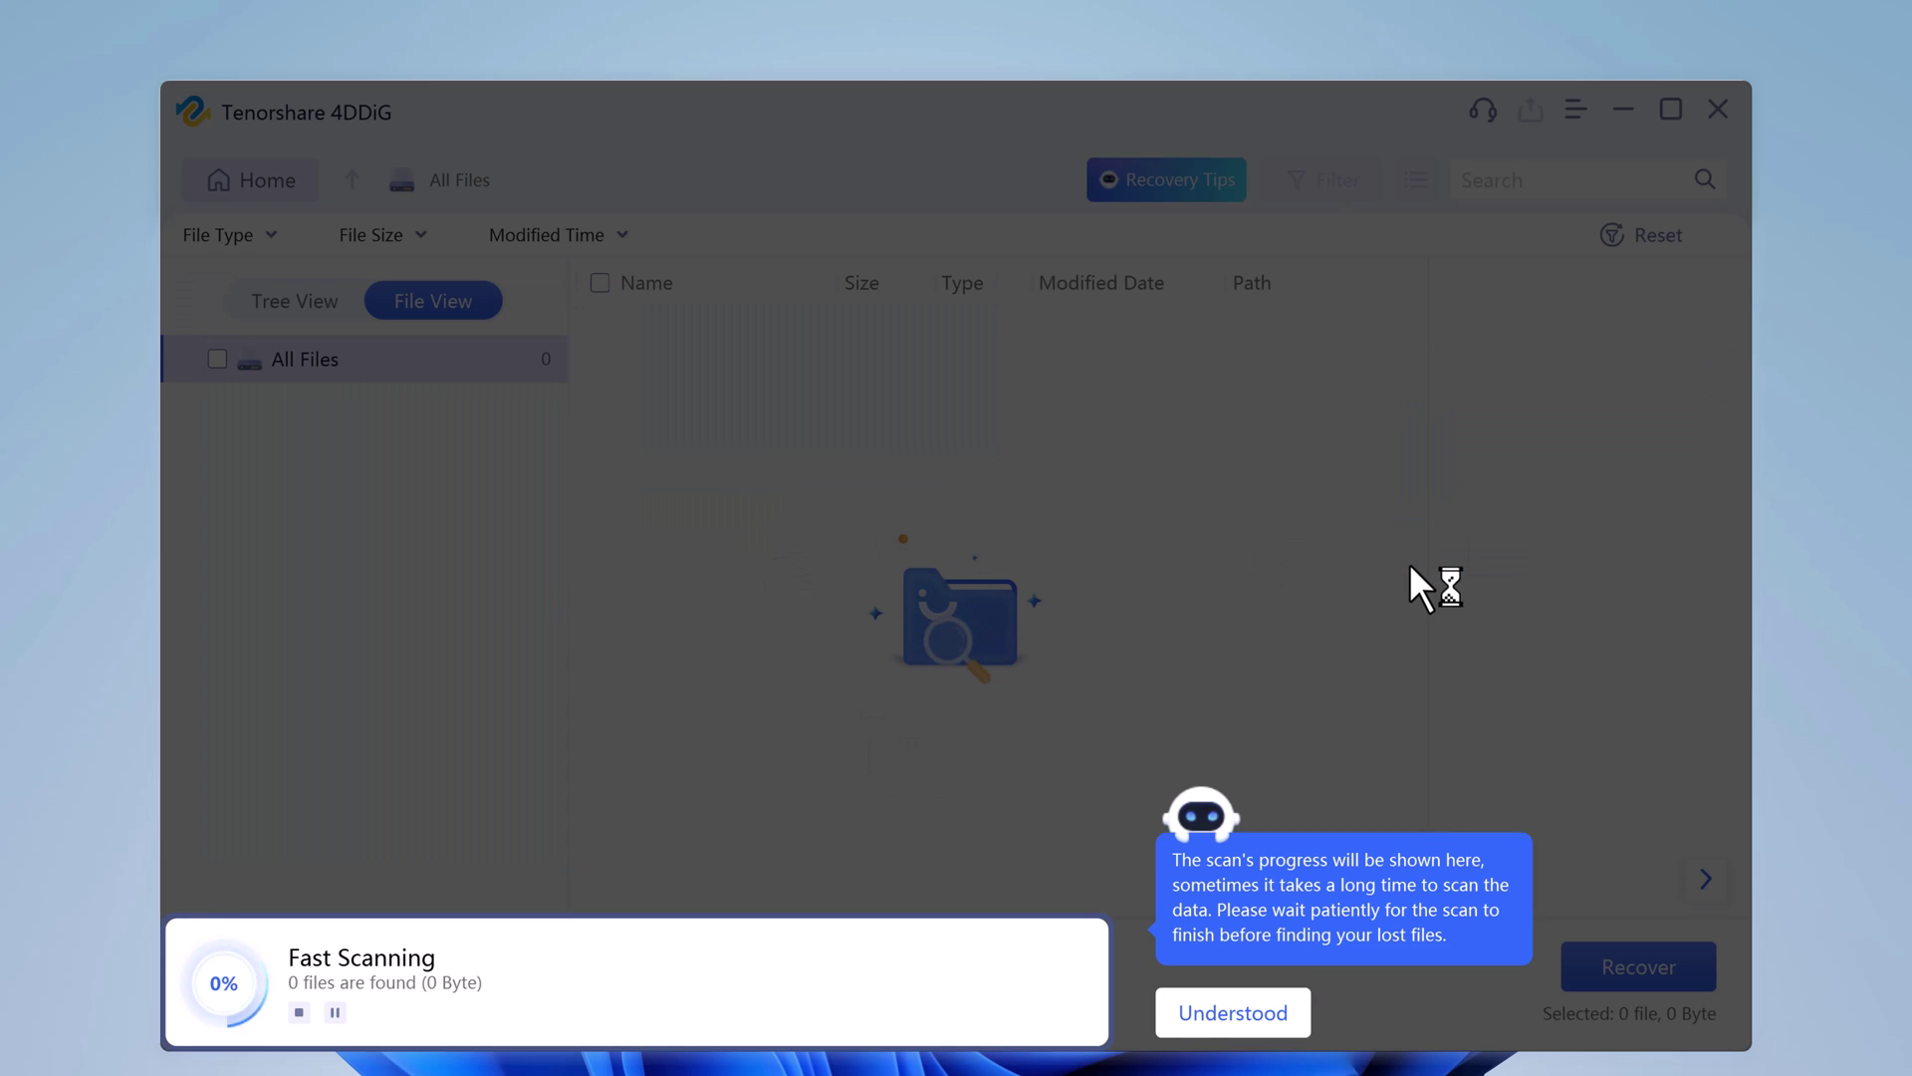
click(1277, 1010)
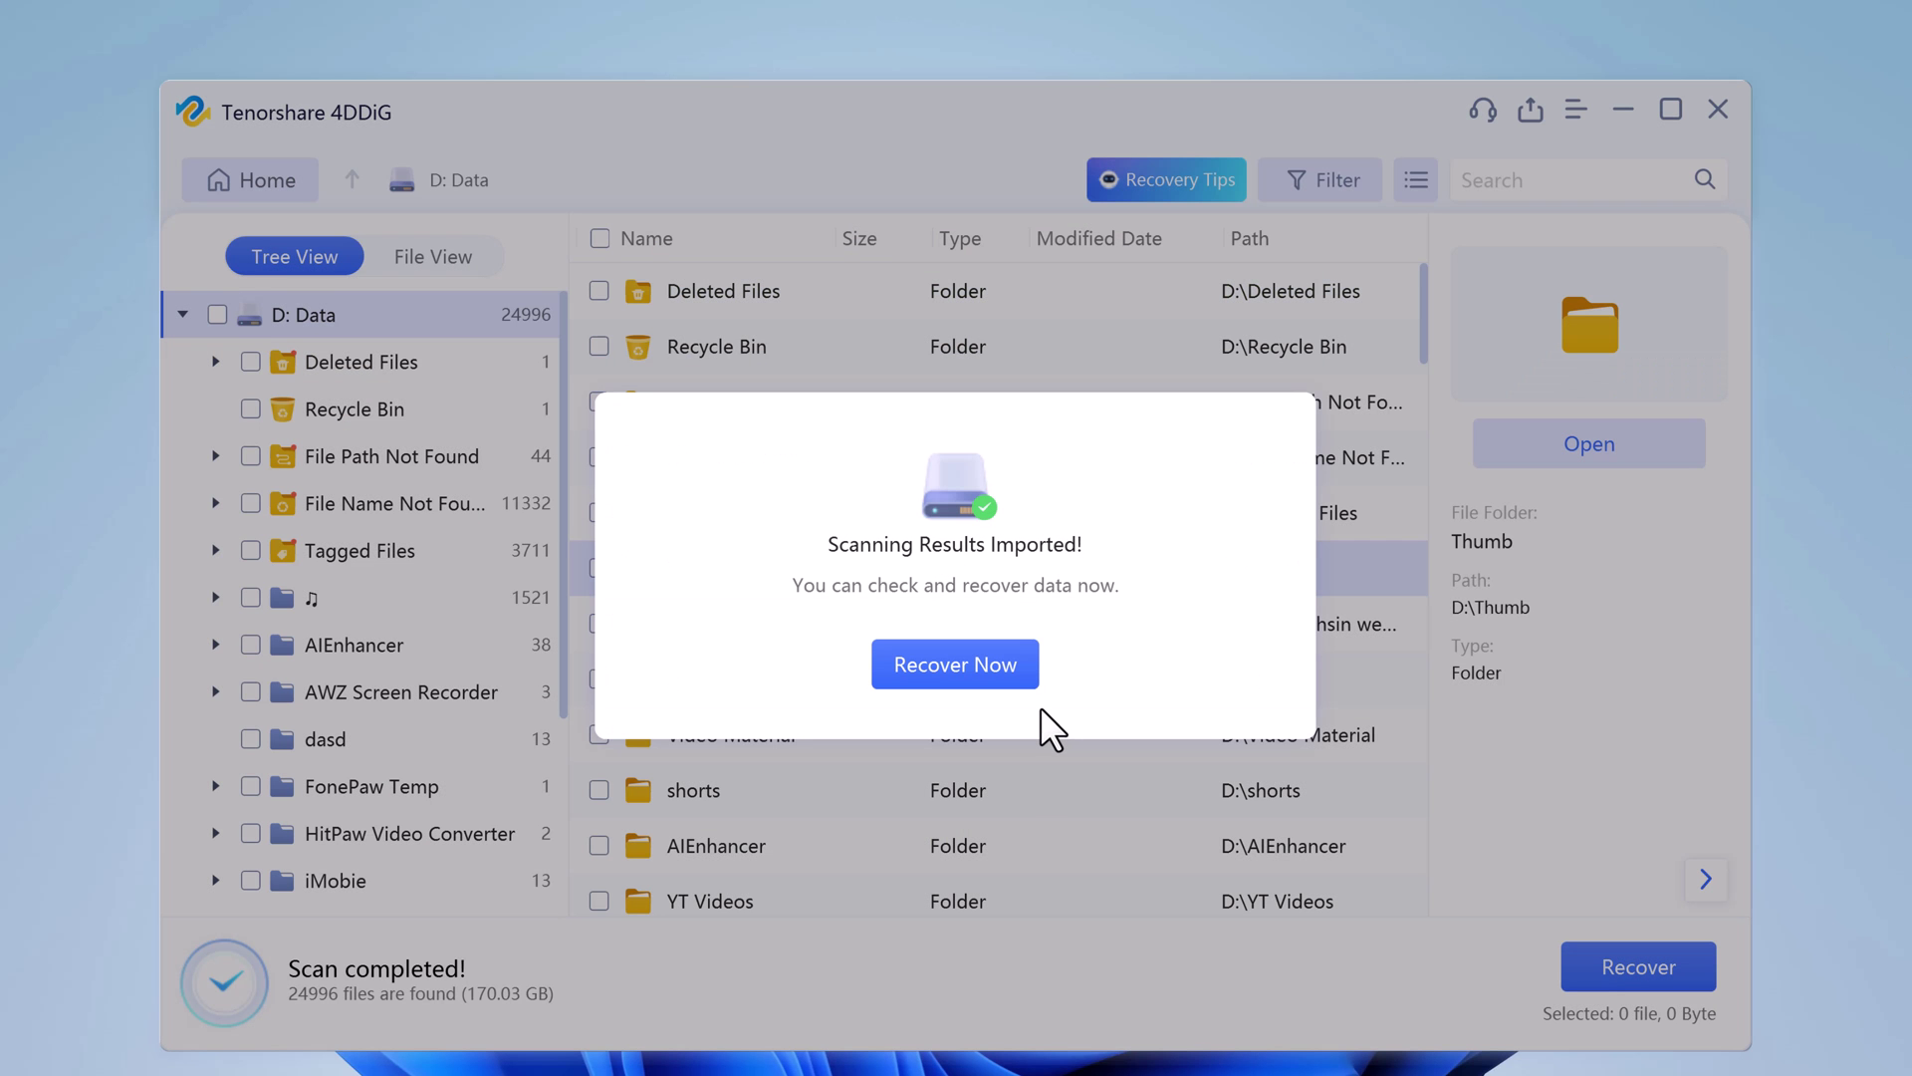
- Preview several found JPG photos, such as 1191374bffb7ae94.jpg and 12efd9e6f536e66d.jpg
click(996, 664)
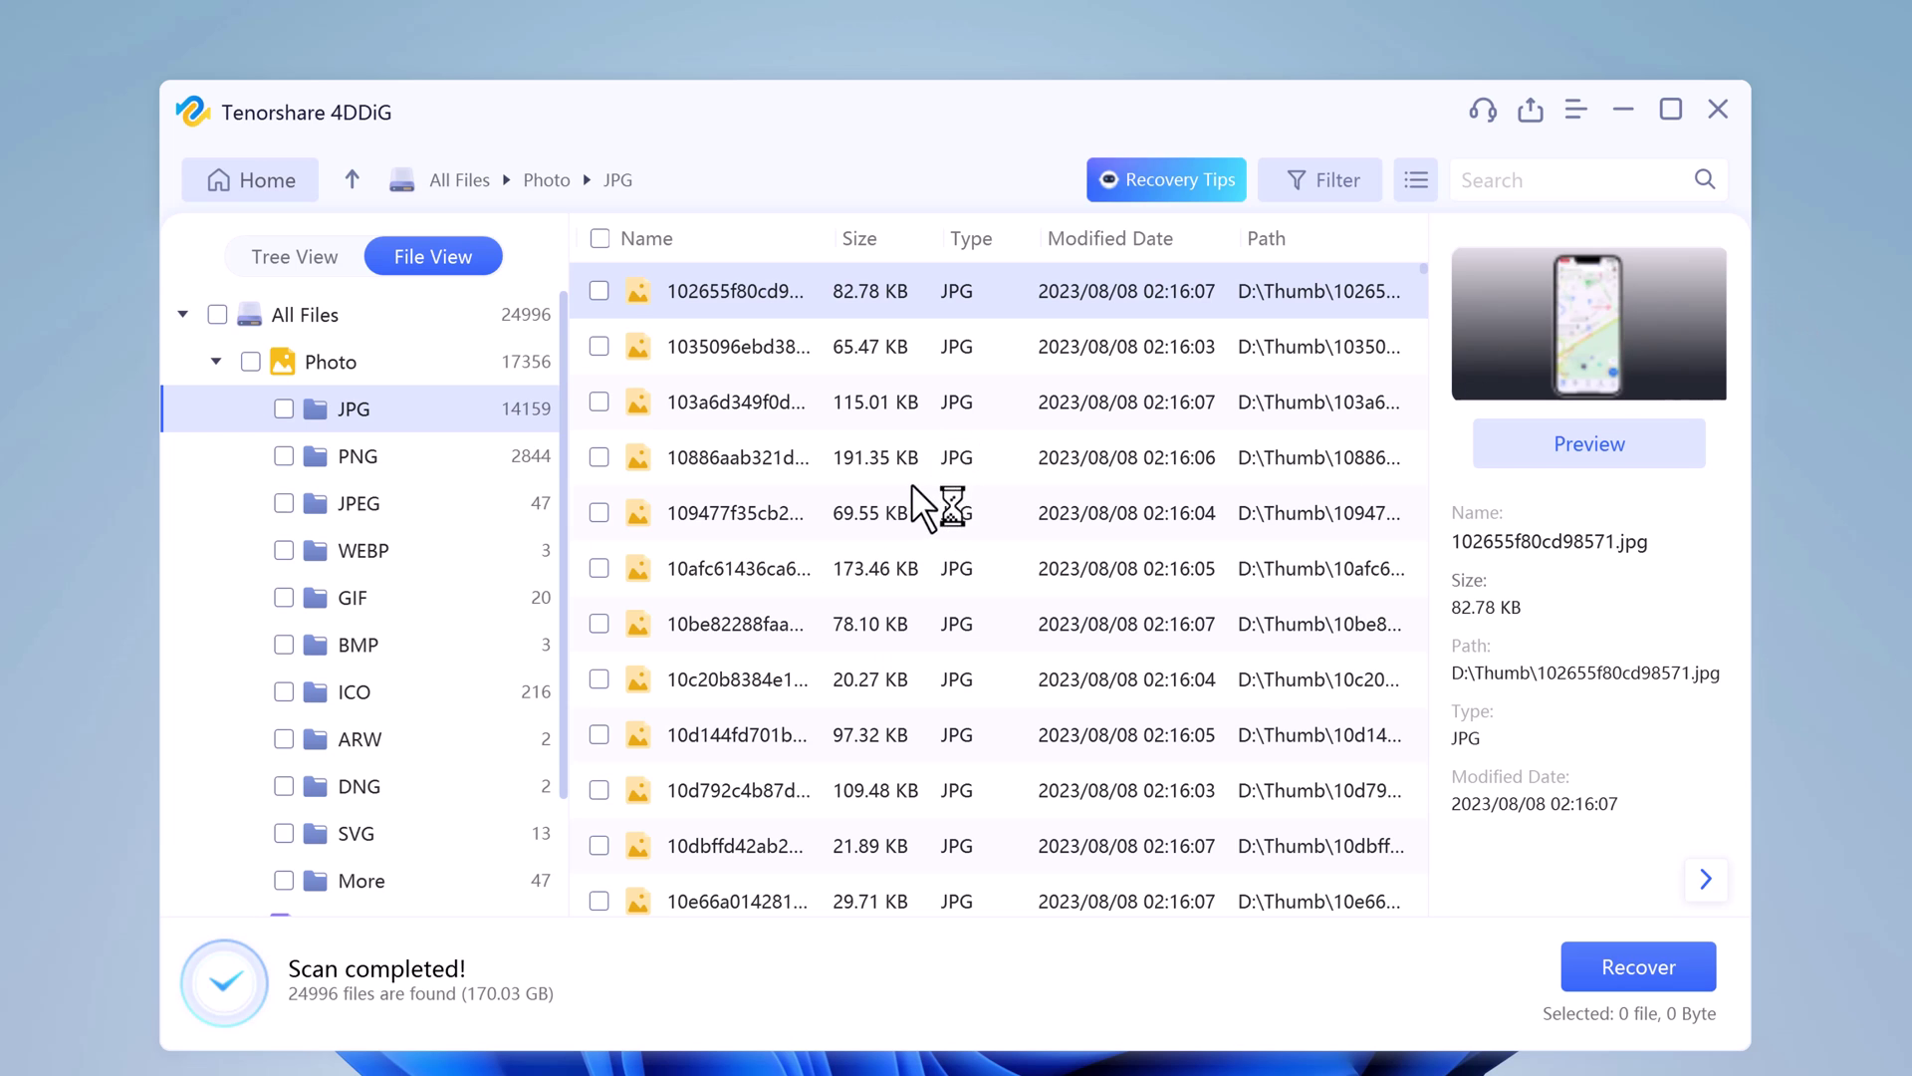
click(812, 573)
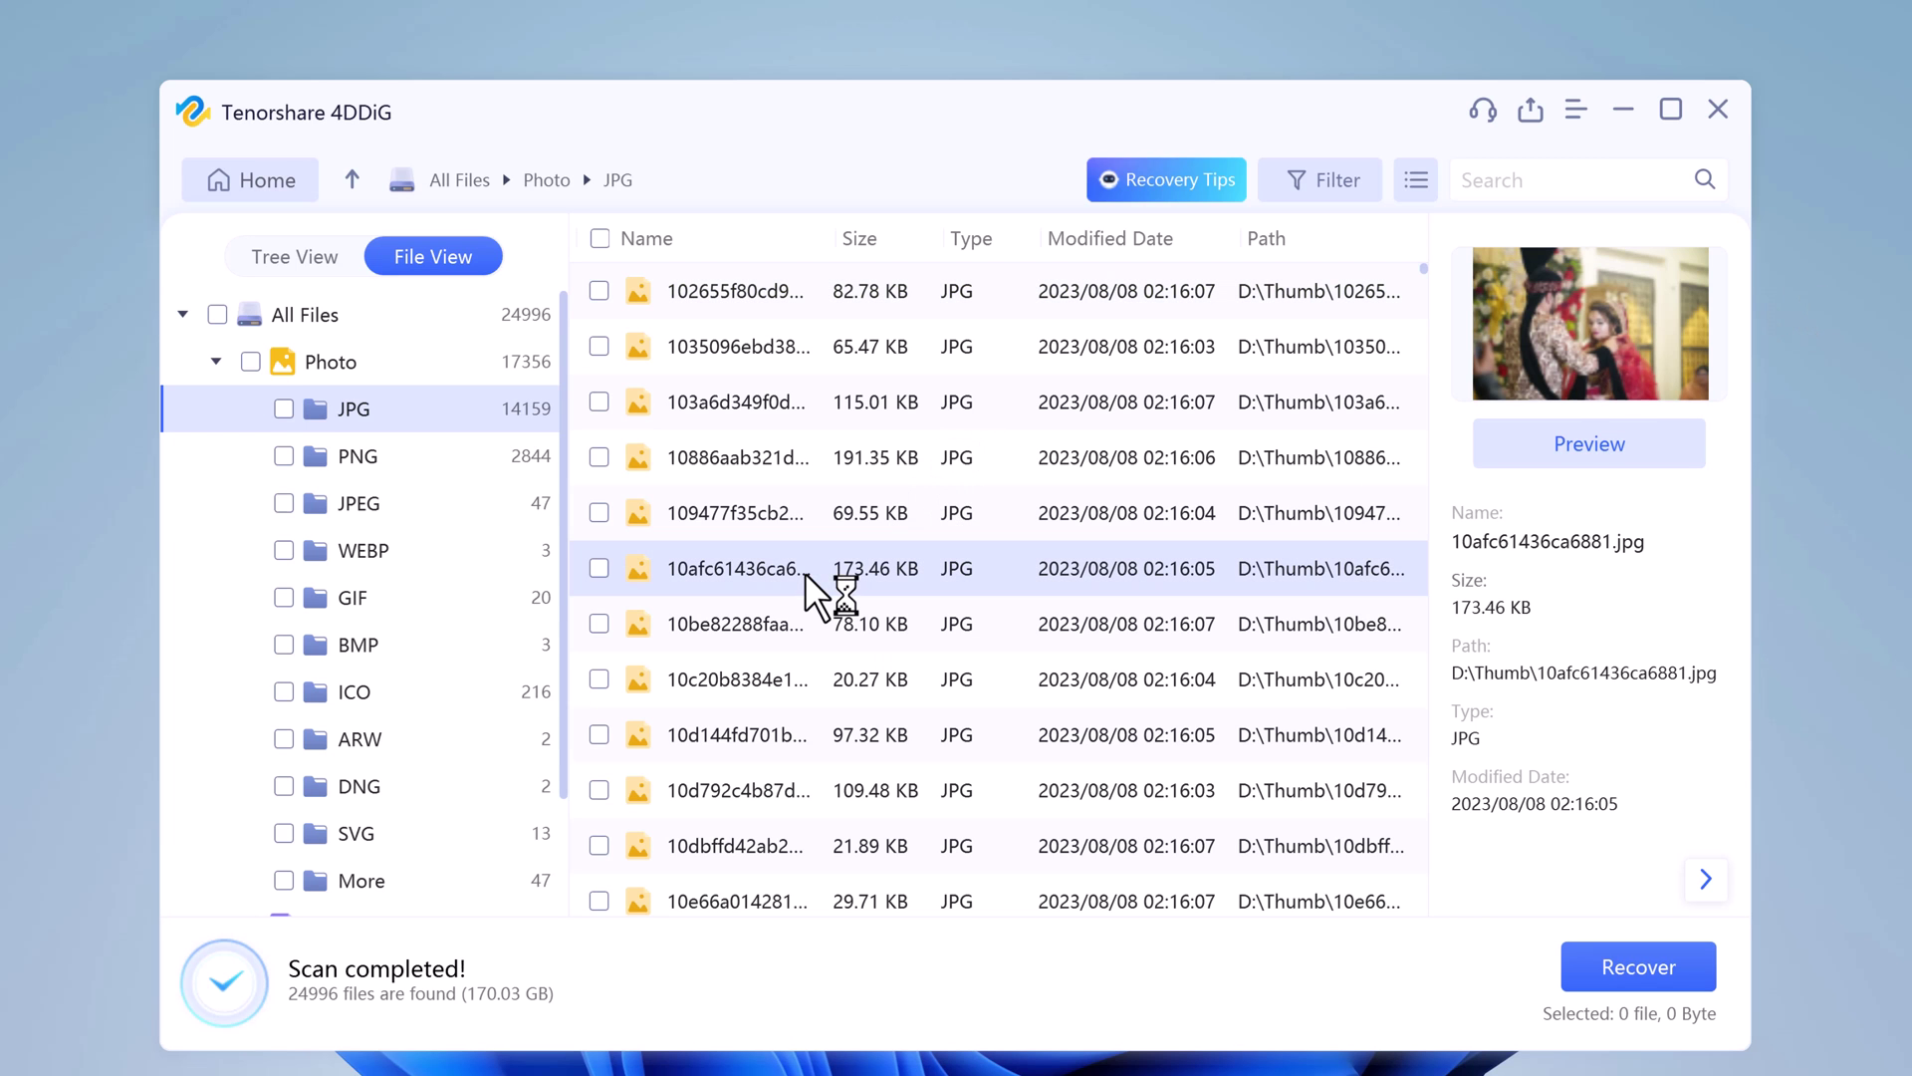
click(768, 797)
scroll(712, 627, down, 1)
scroll(712, 627, down, 4)
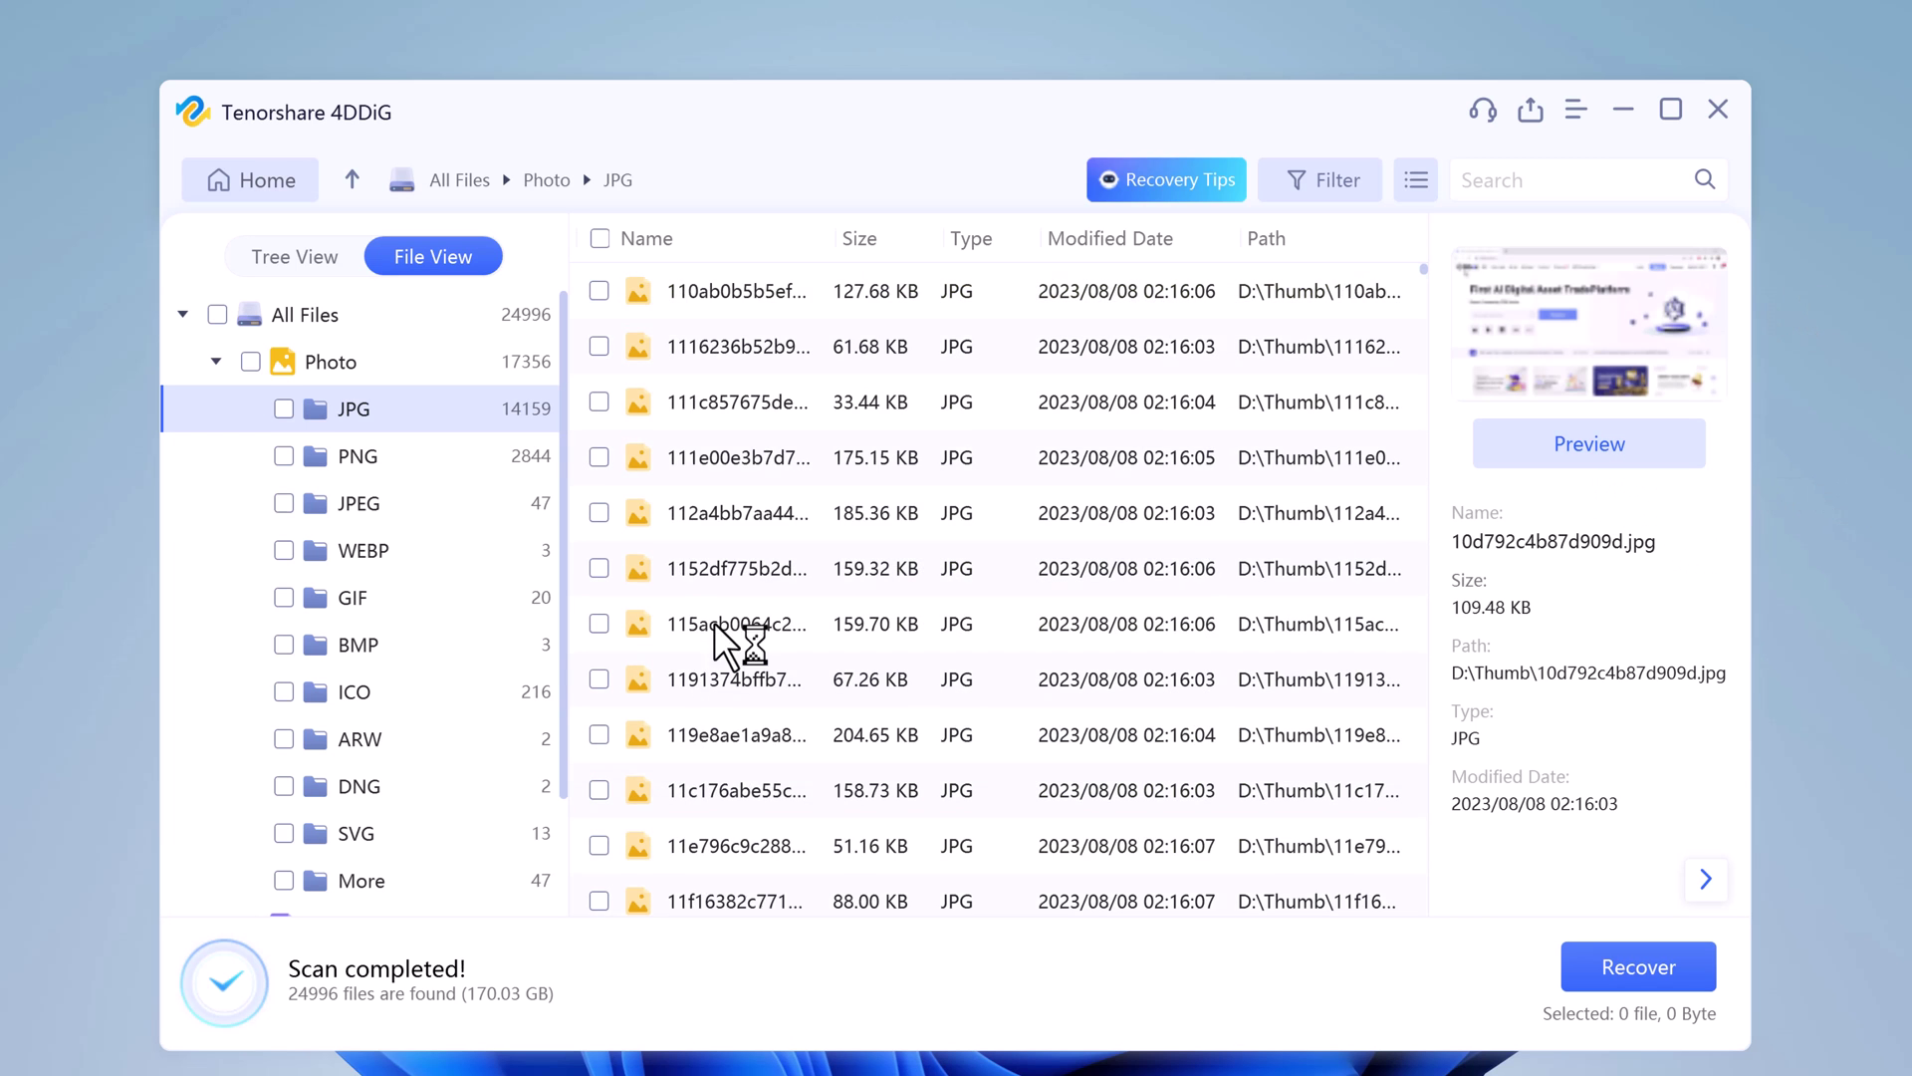
click(743, 698)
scroll(960, 576, down, 7)
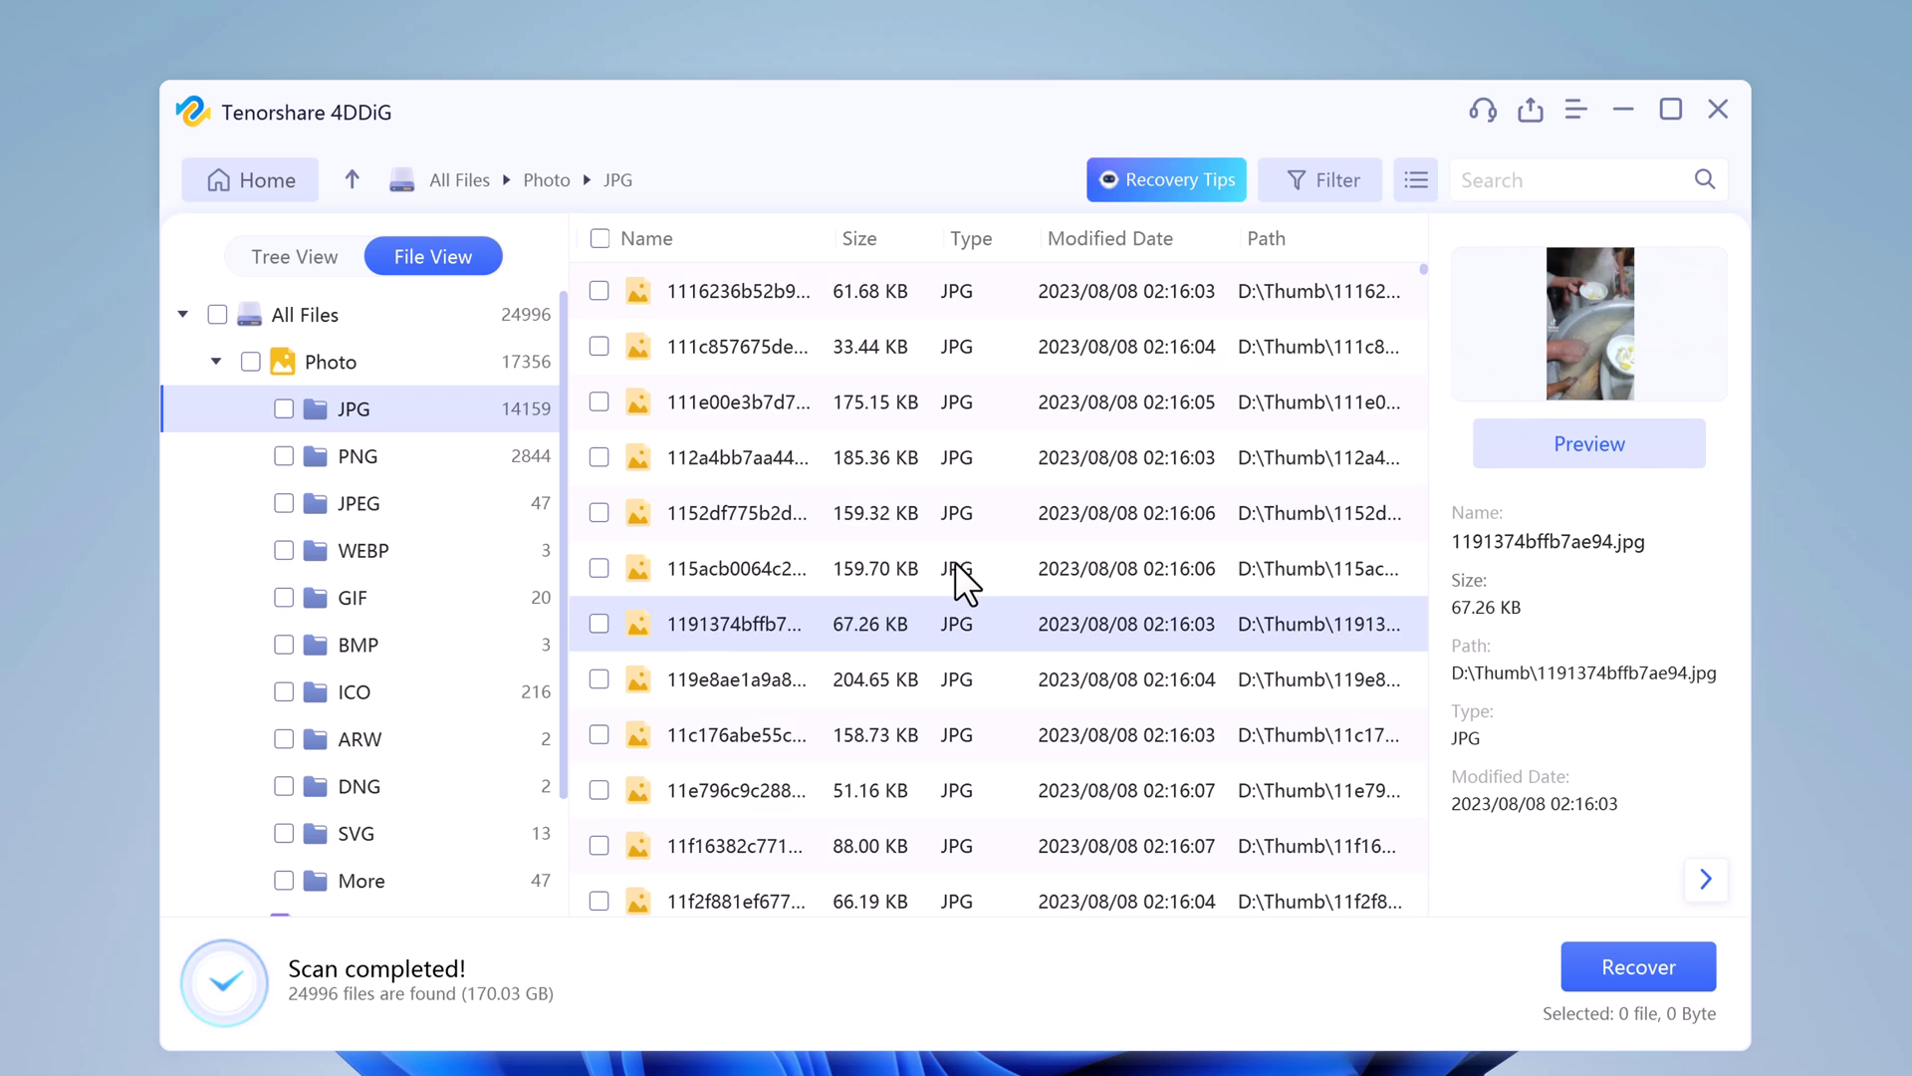
click(794, 538)
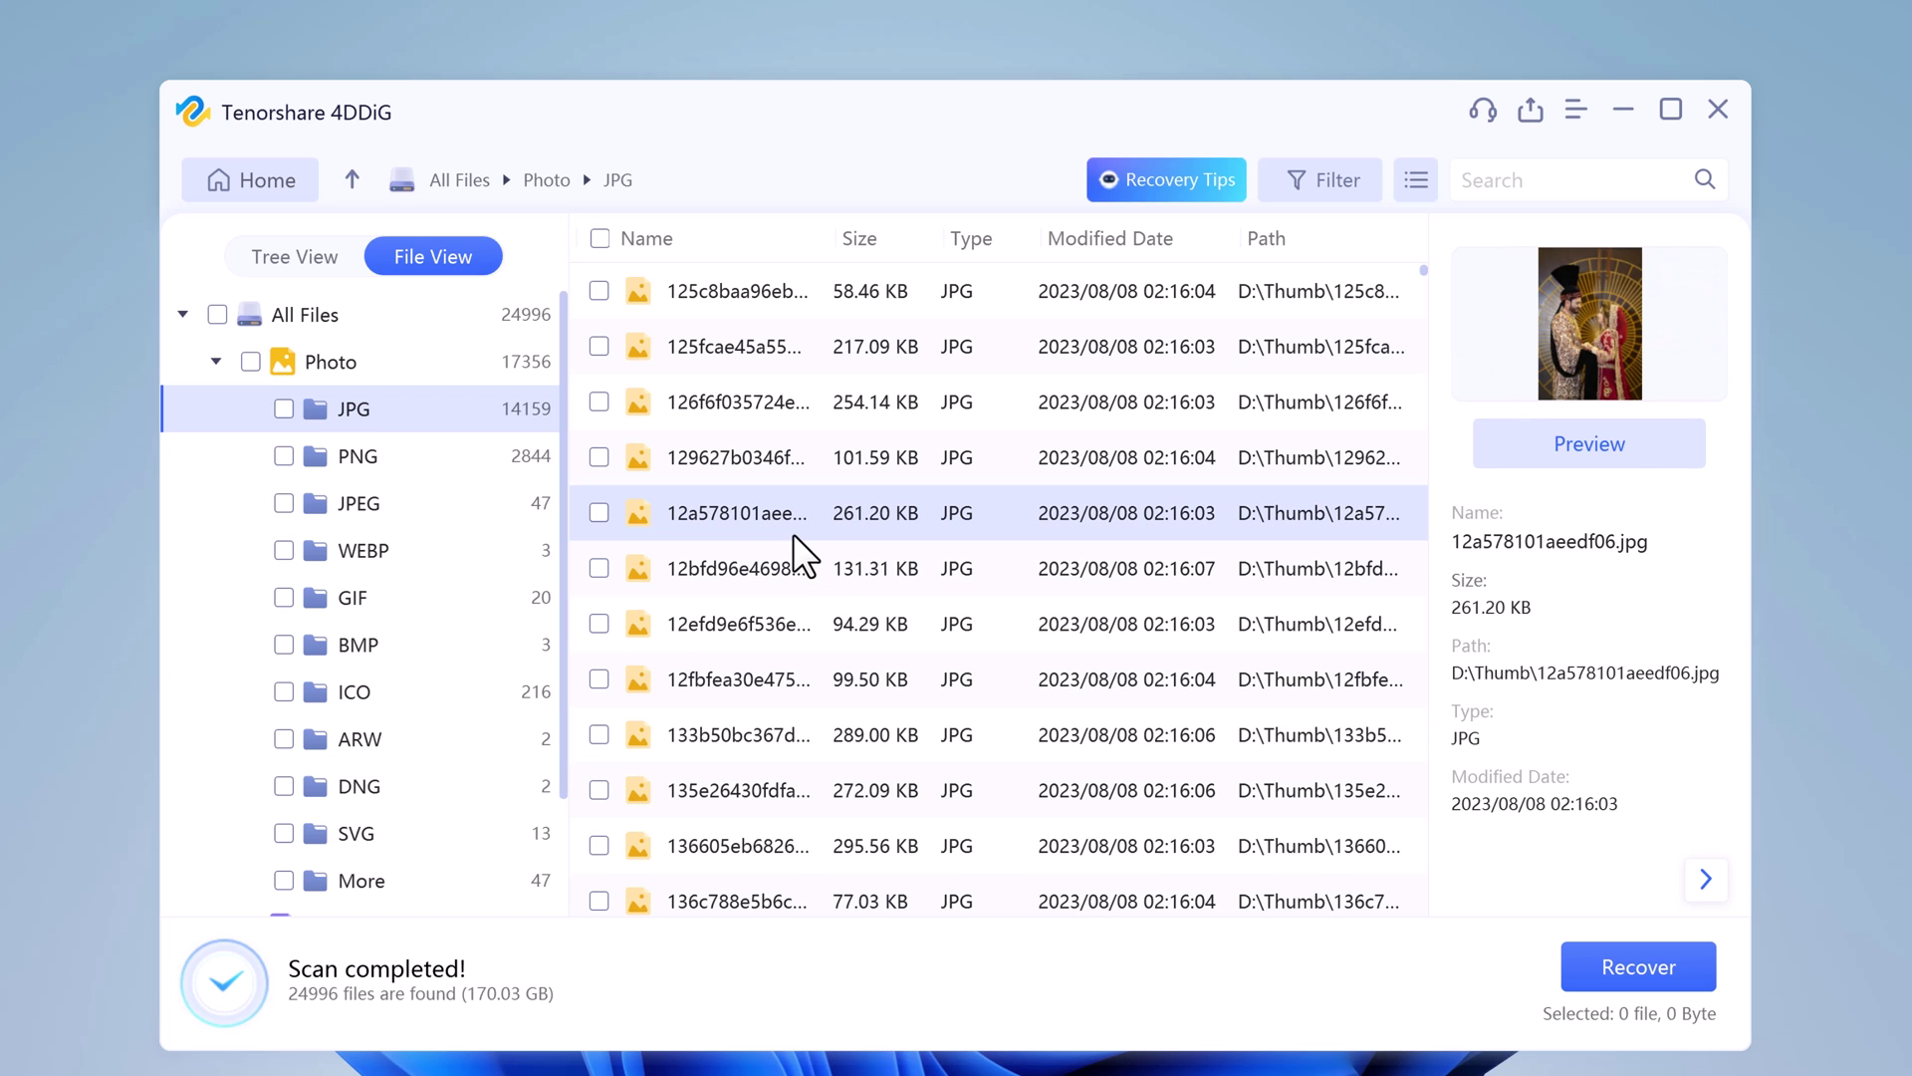
click(776, 575)
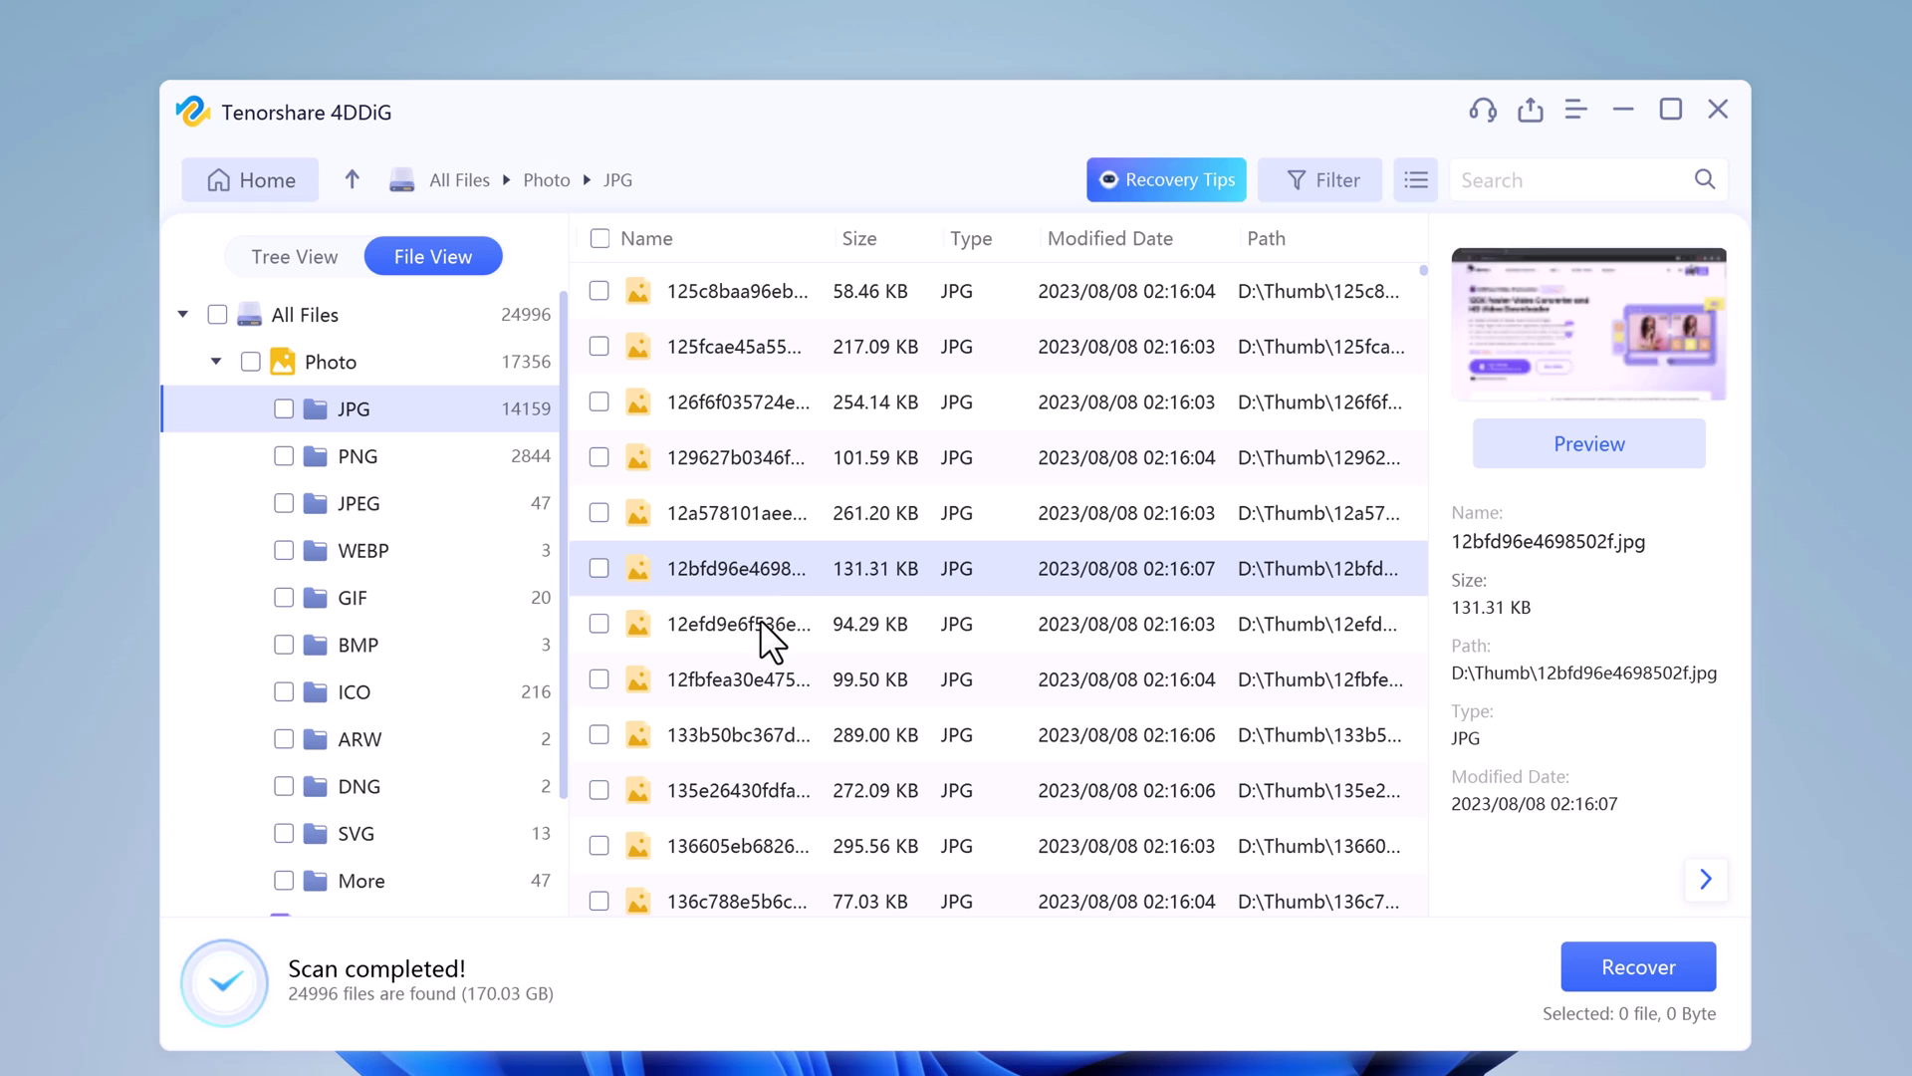
click(764, 615)
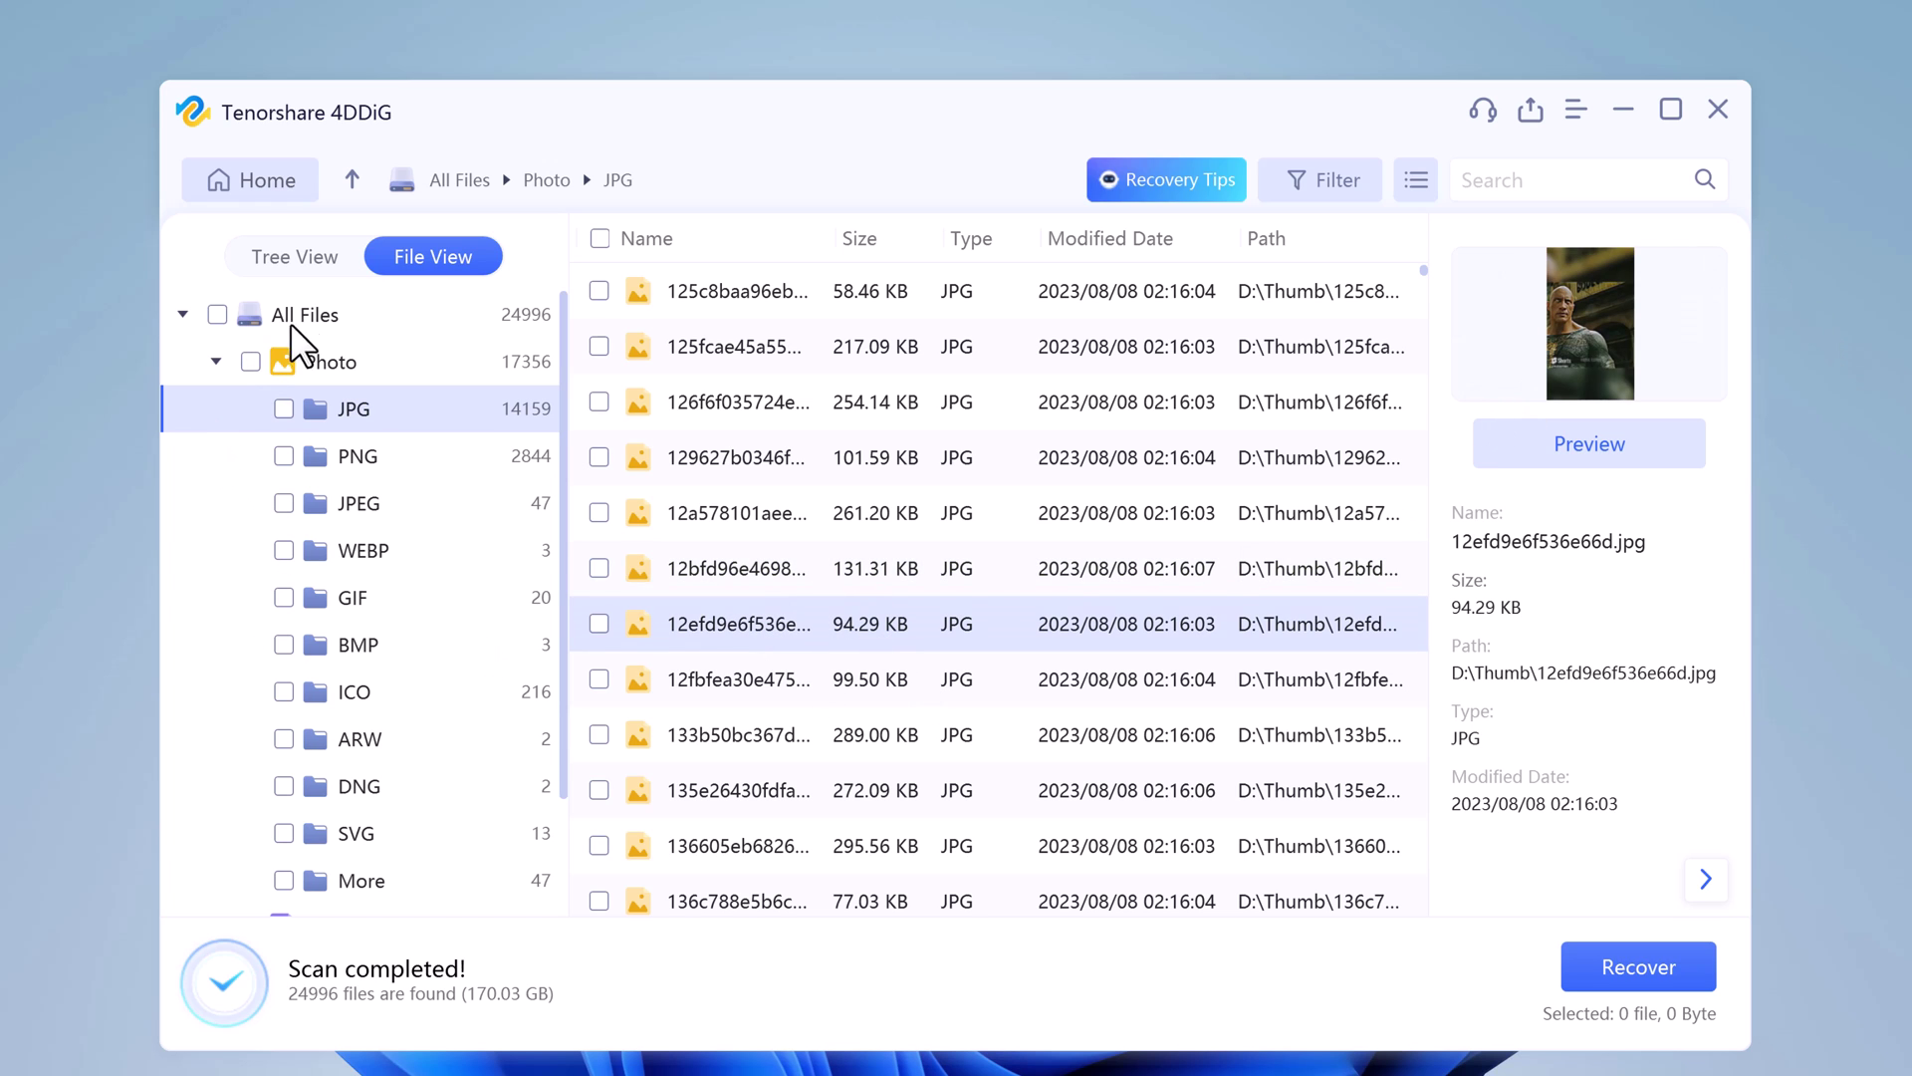
- Browse the found MP4 videos and preview 'ThorSadWhatsApp status #shorts.mp4'
click(215, 361)
click(331, 409)
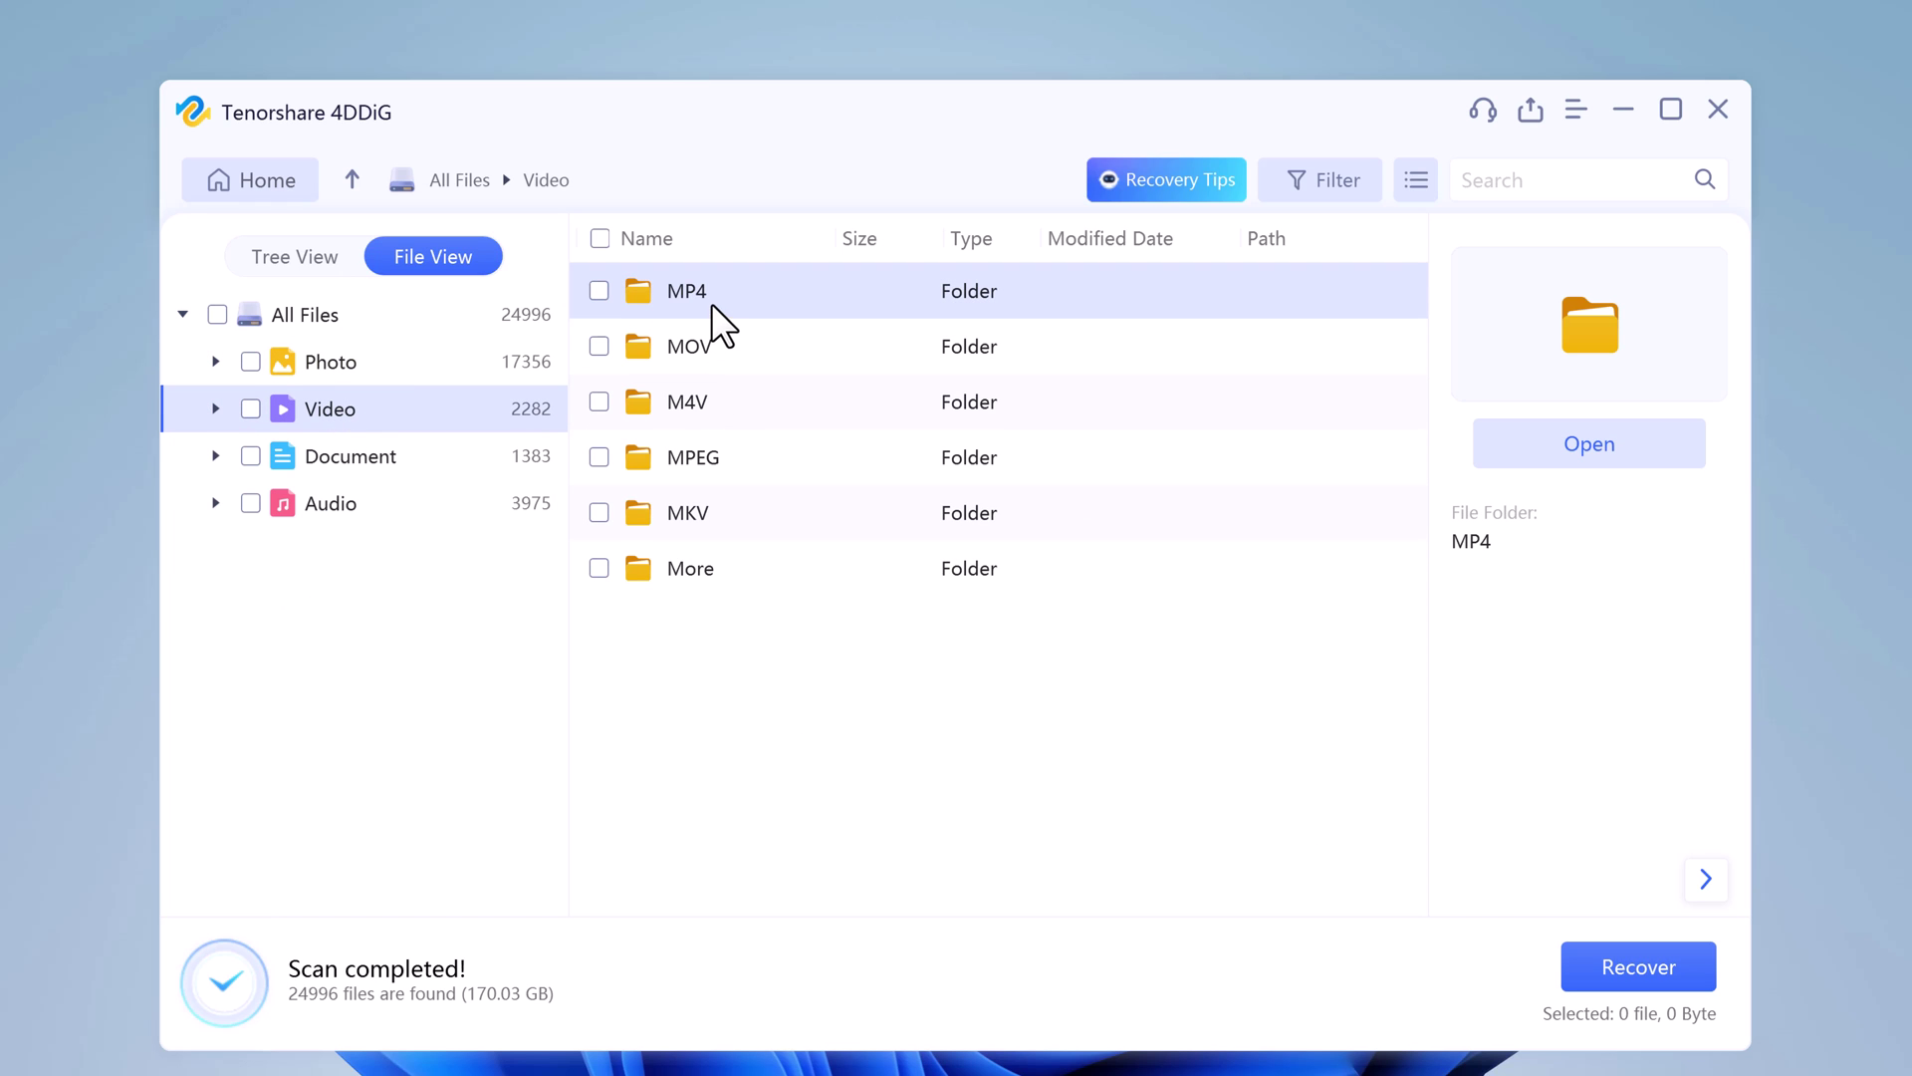
double_click(712, 311)
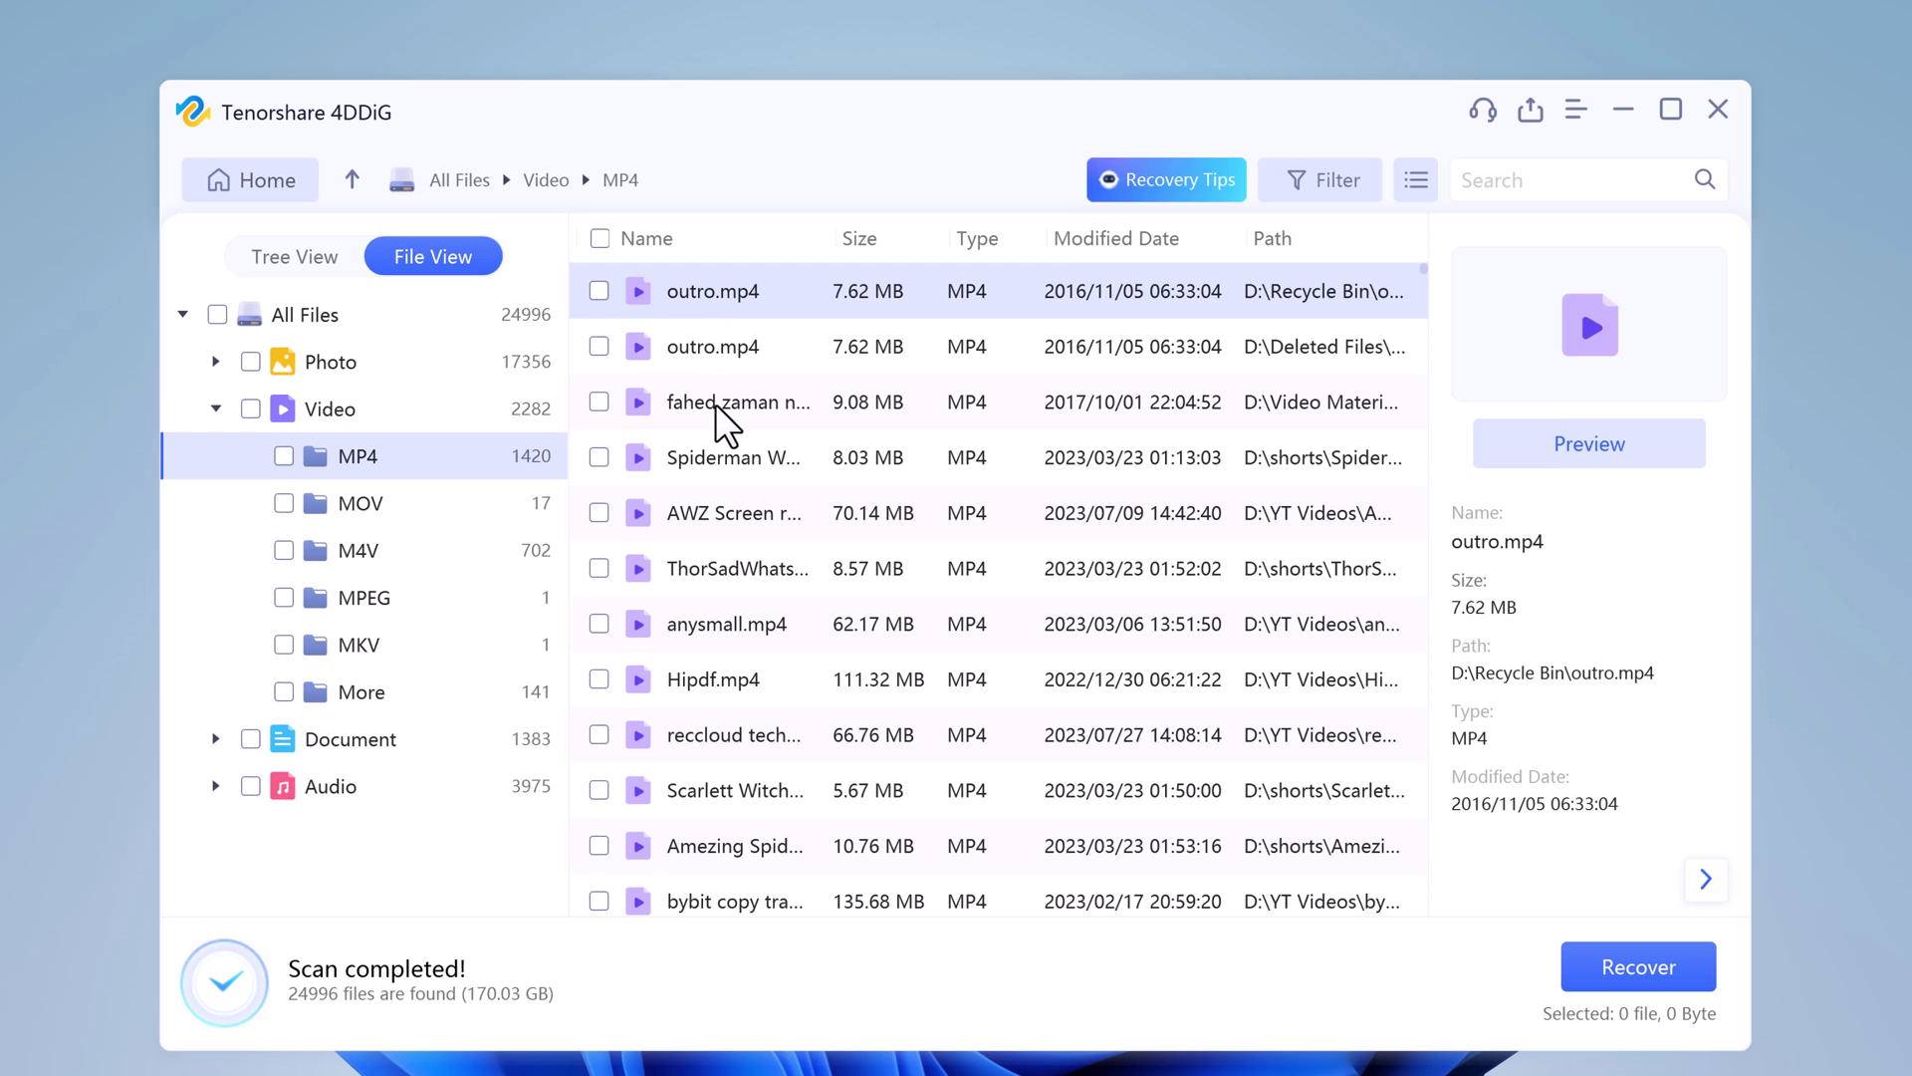
click(749, 598)
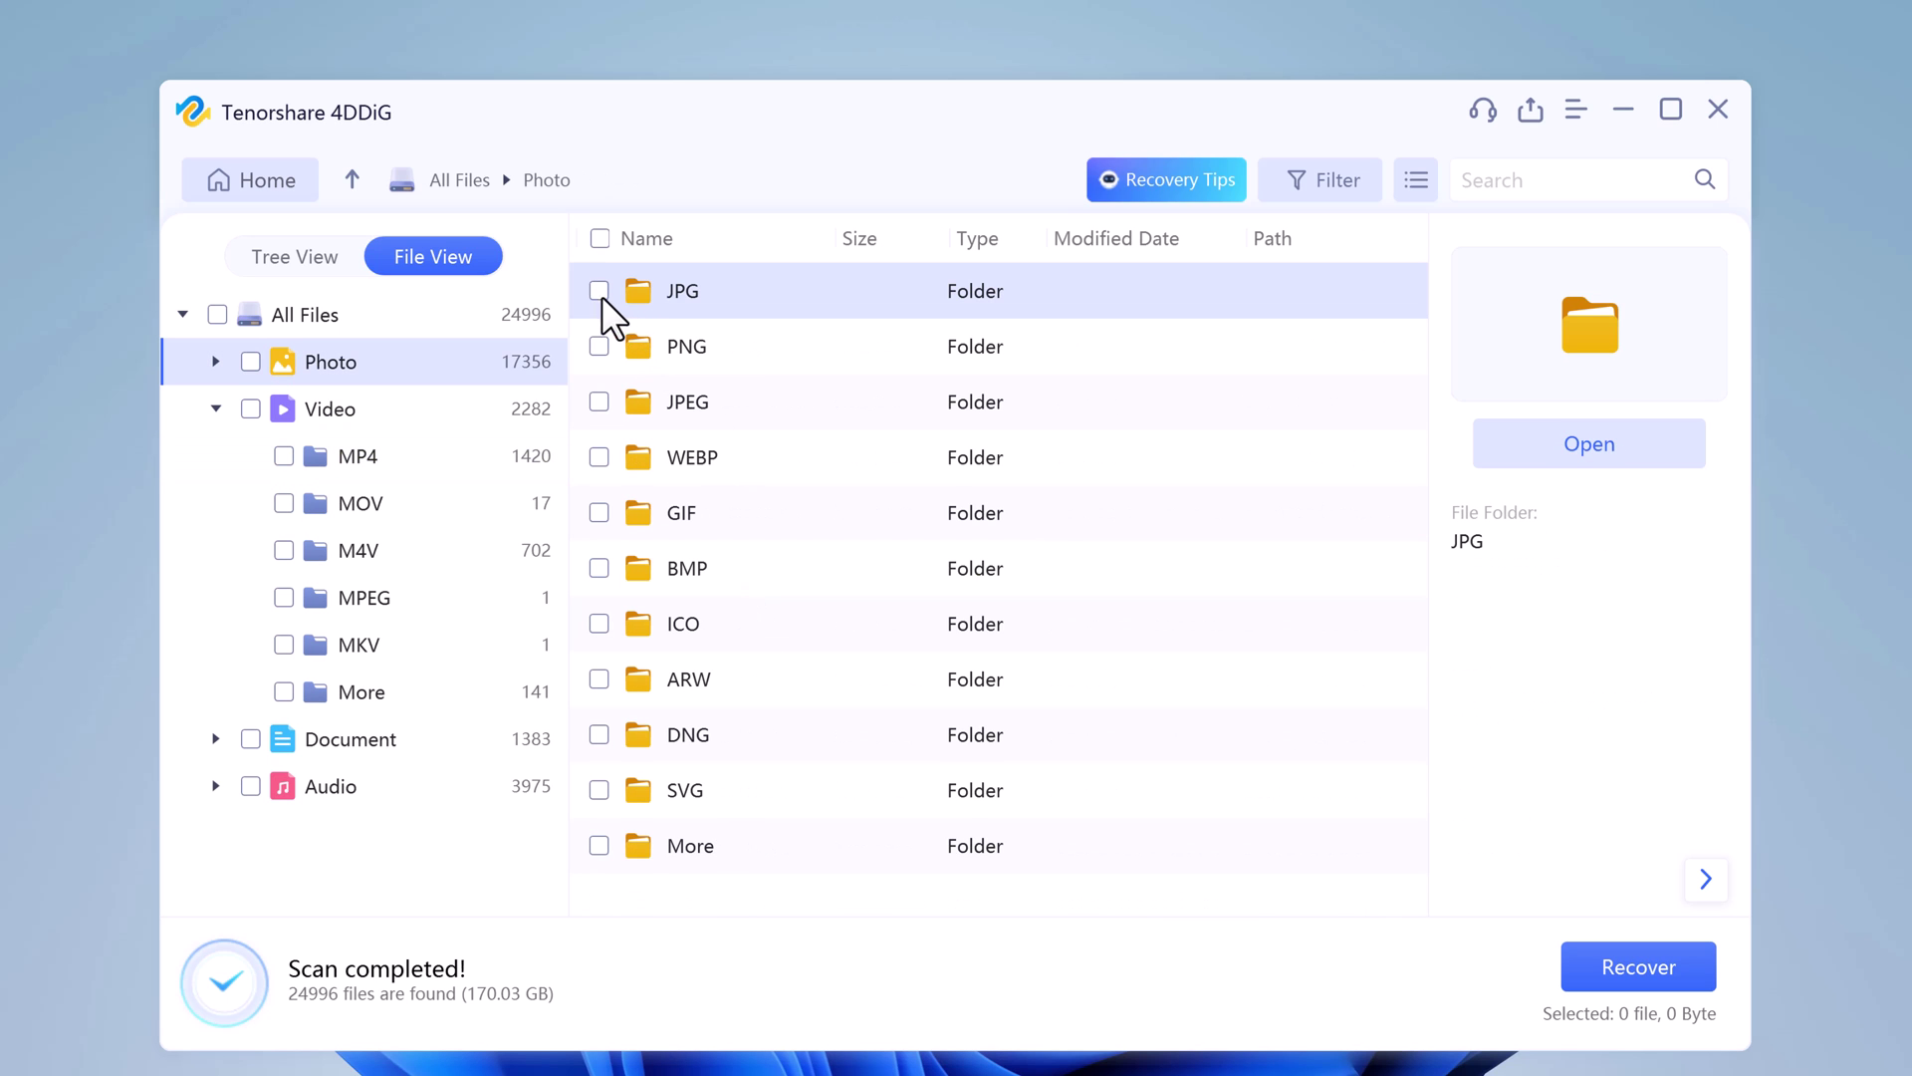
- Tick and untick the JPG folder and its 14159 files, leaving all JPGs unselected
click(600, 292)
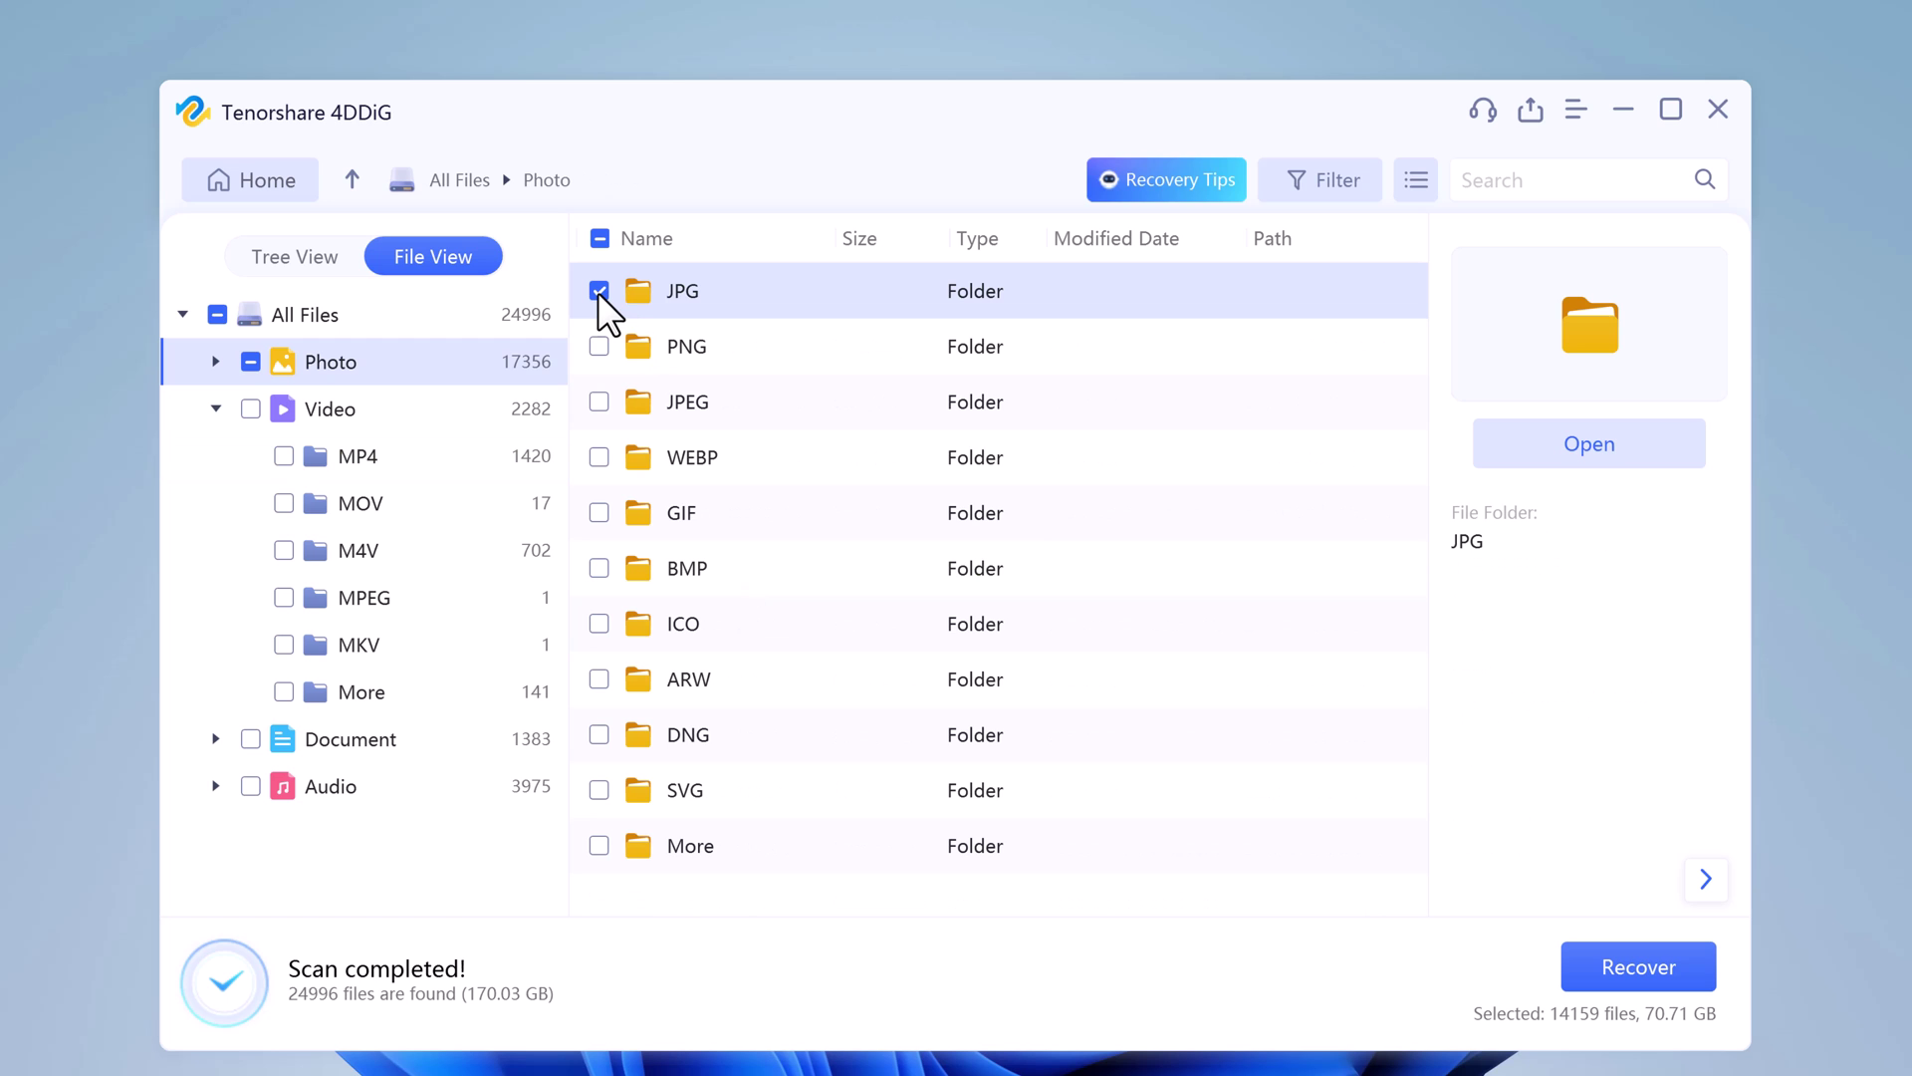
click(598, 292)
double_click(691, 307)
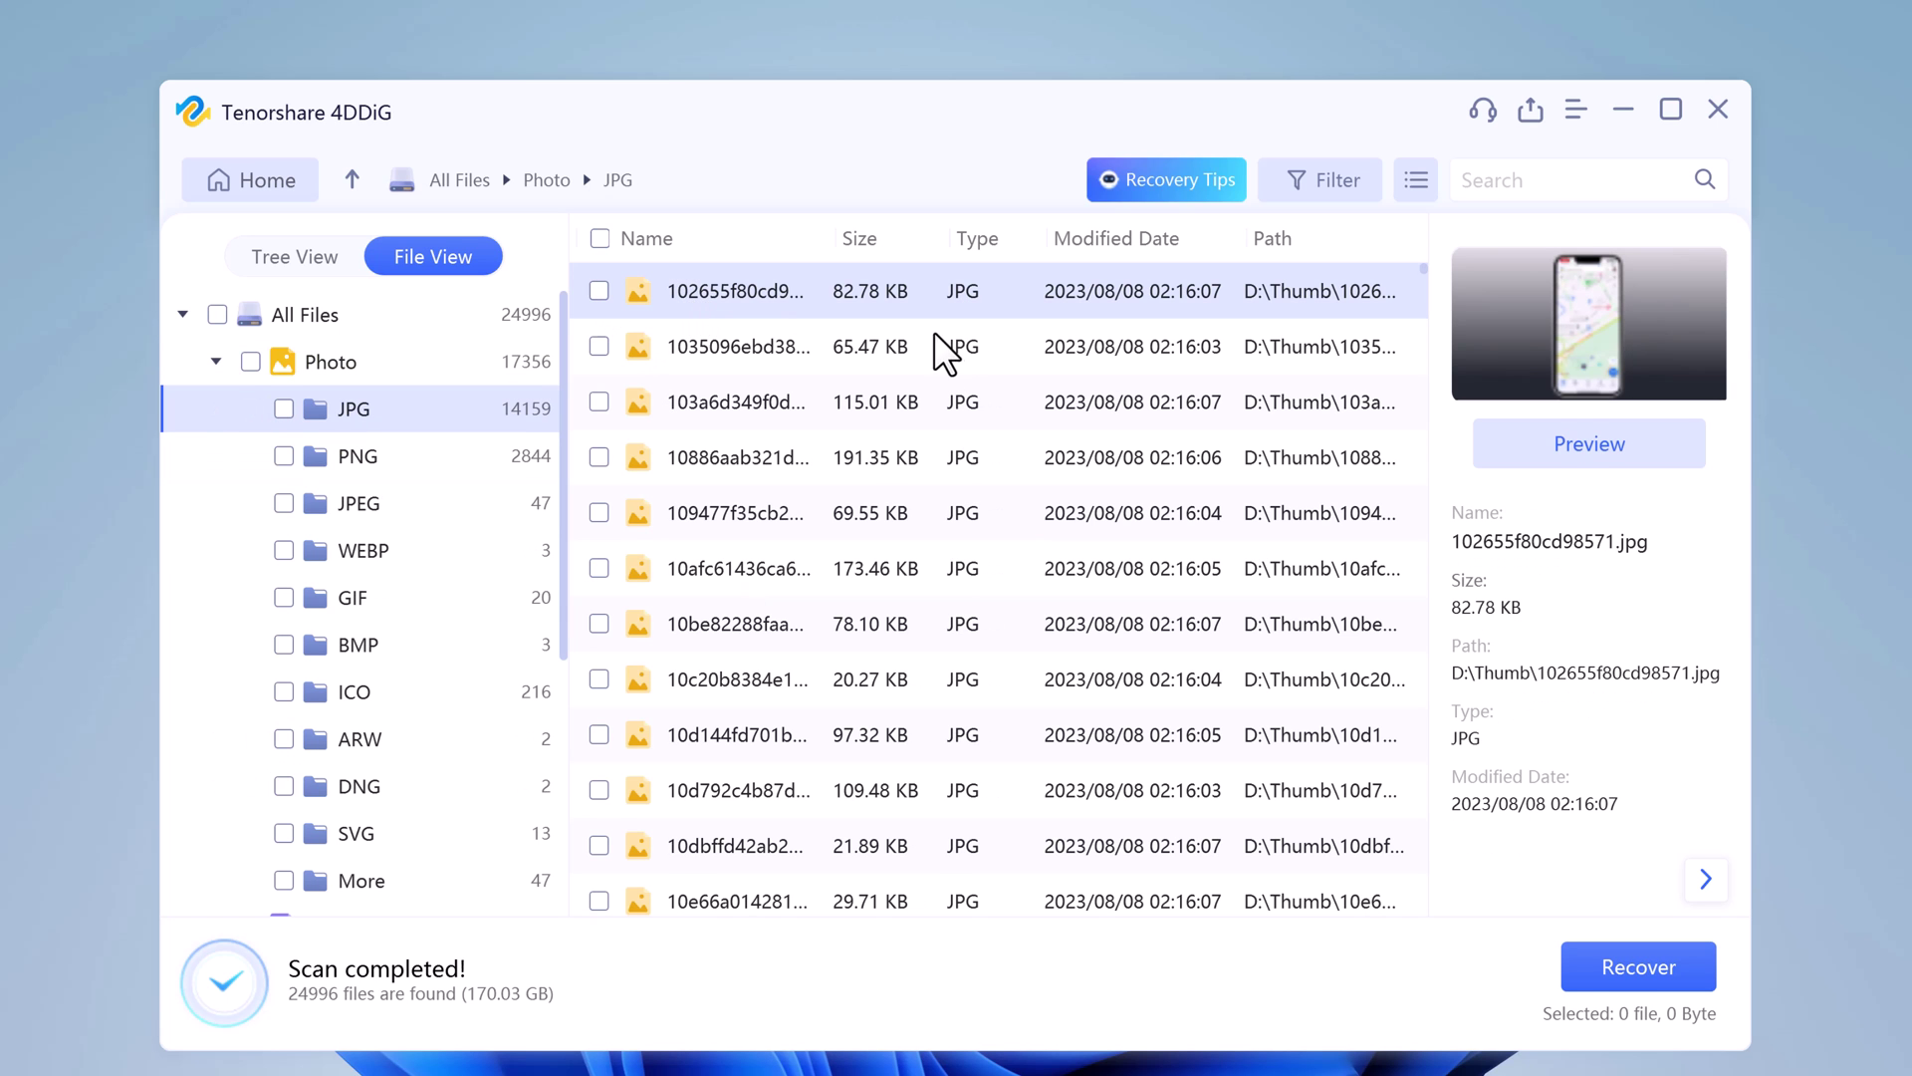
scroll(797, 448, down, 15)
click(600, 238)
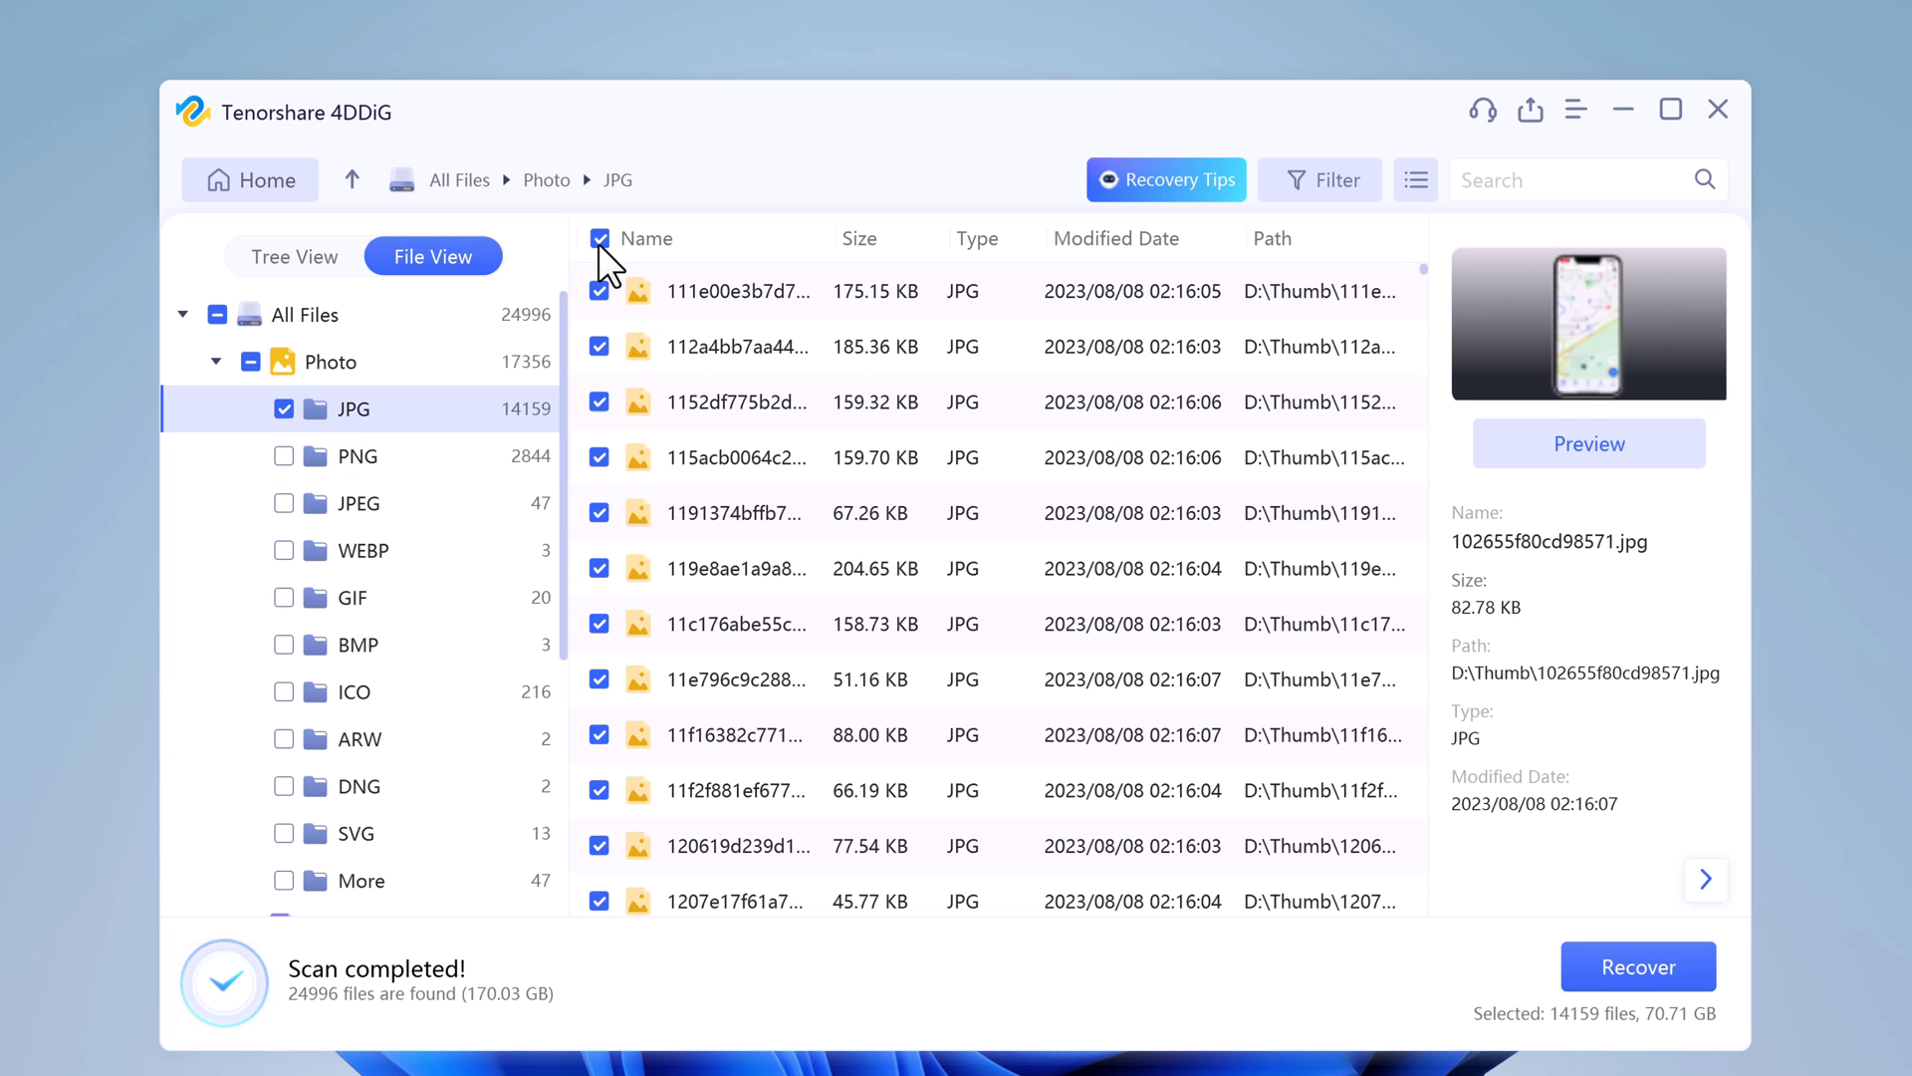
click(599, 238)
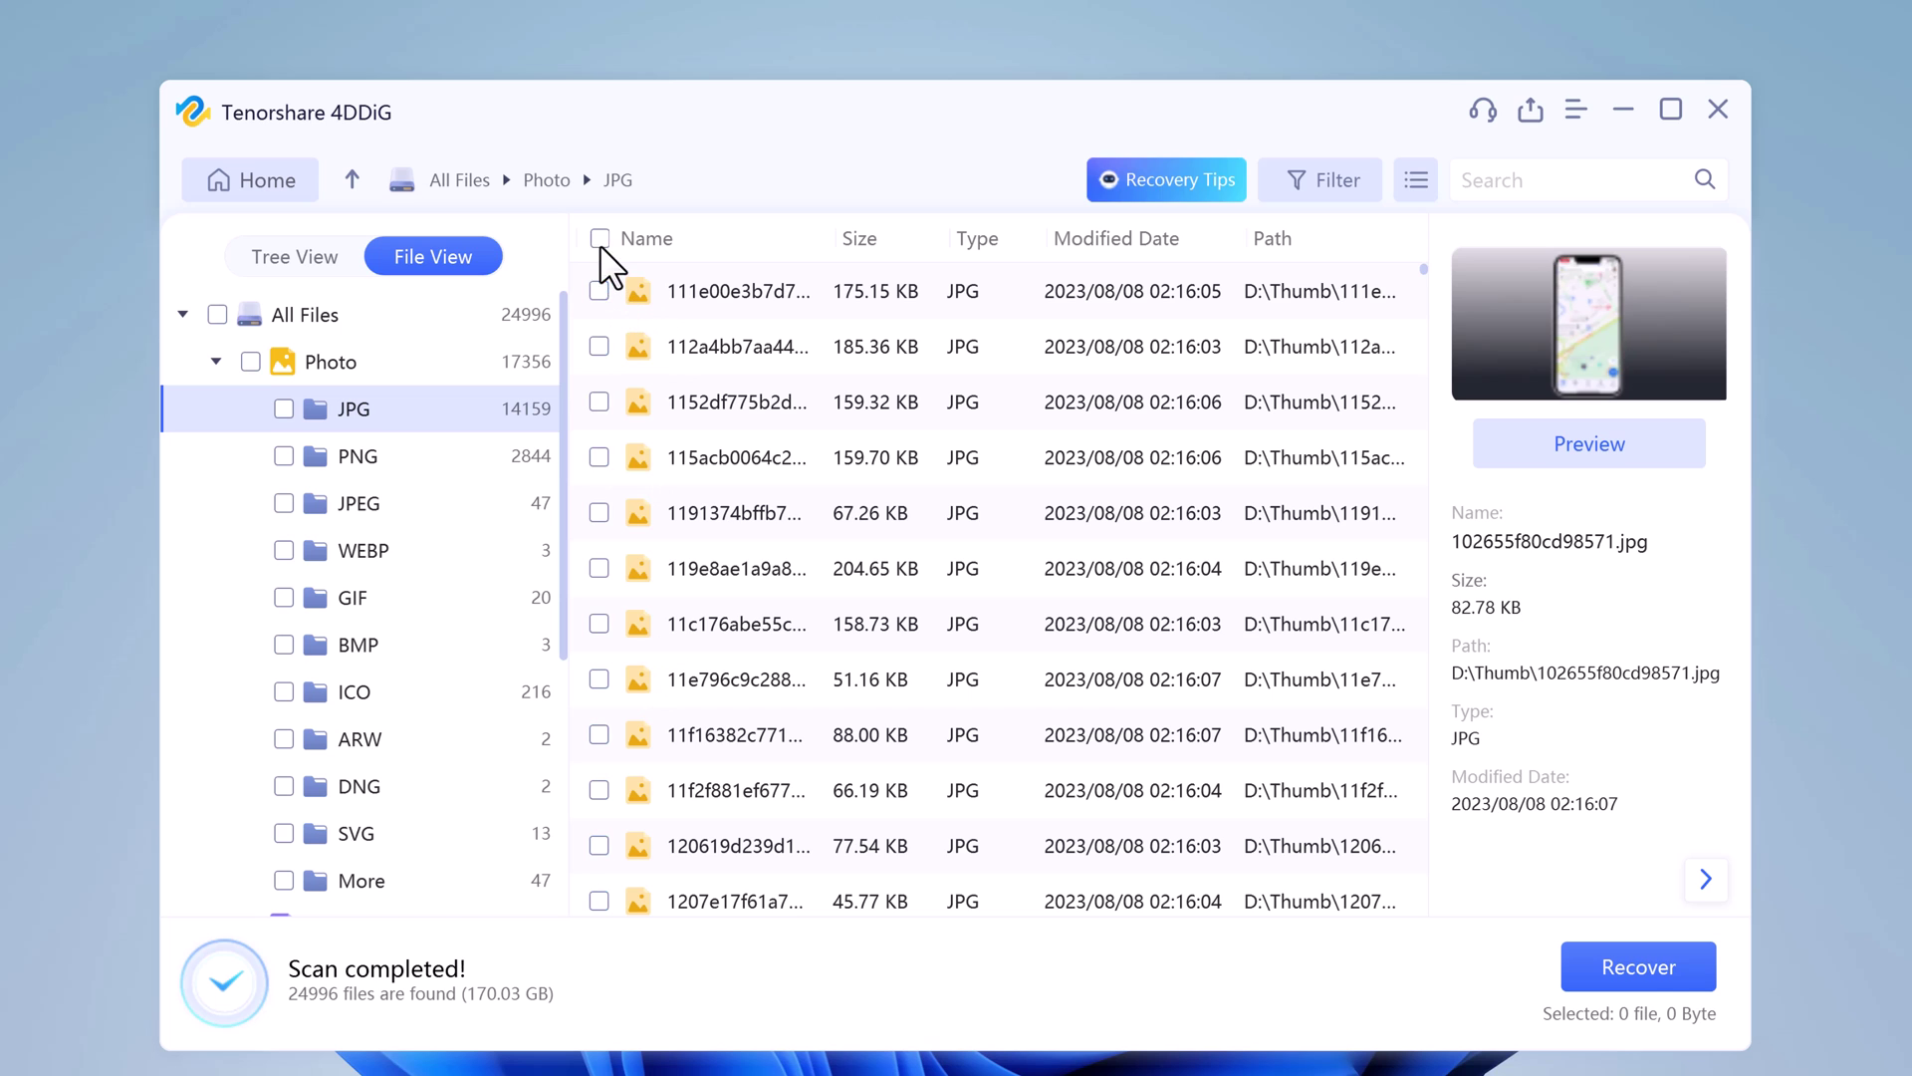
- Preview PNG files like 3a8661f515fd766c.png, then select all 2844 PNG files
click(386, 464)
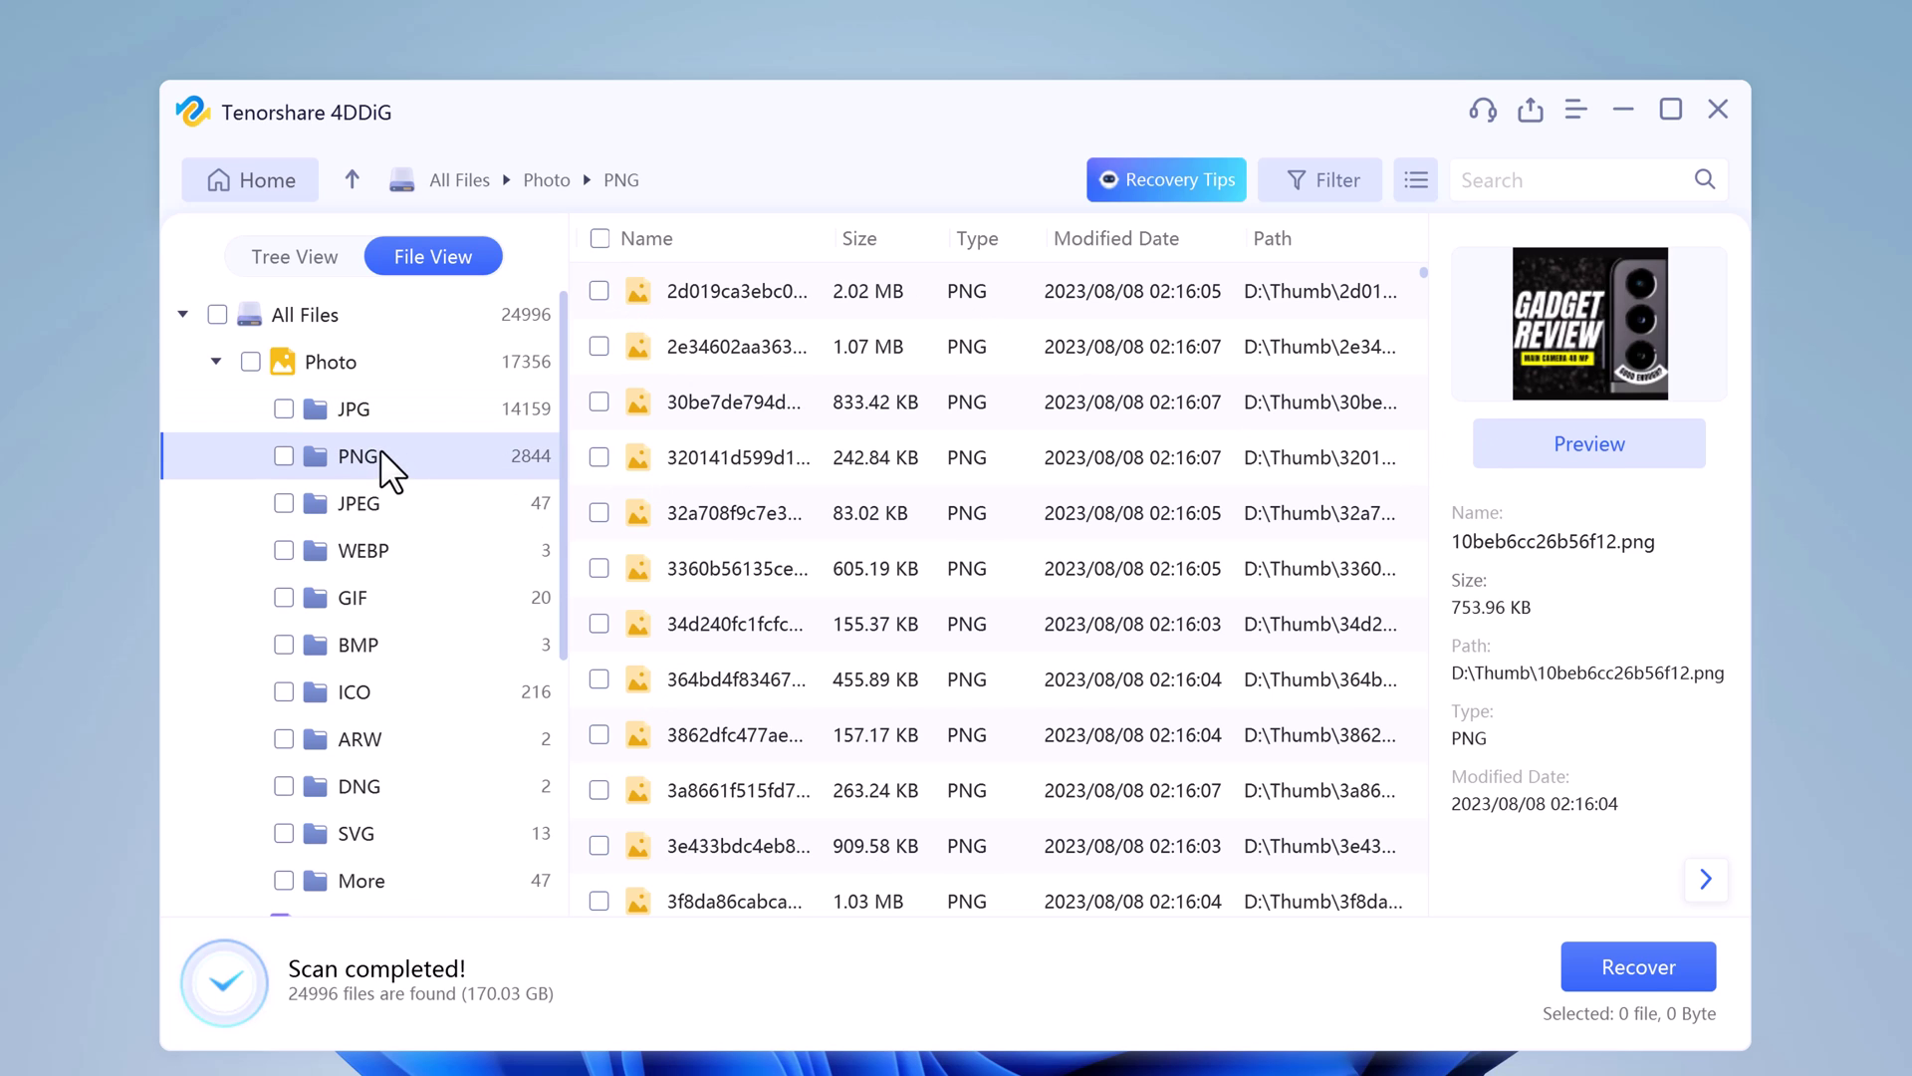
click(926, 458)
click(864, 637)
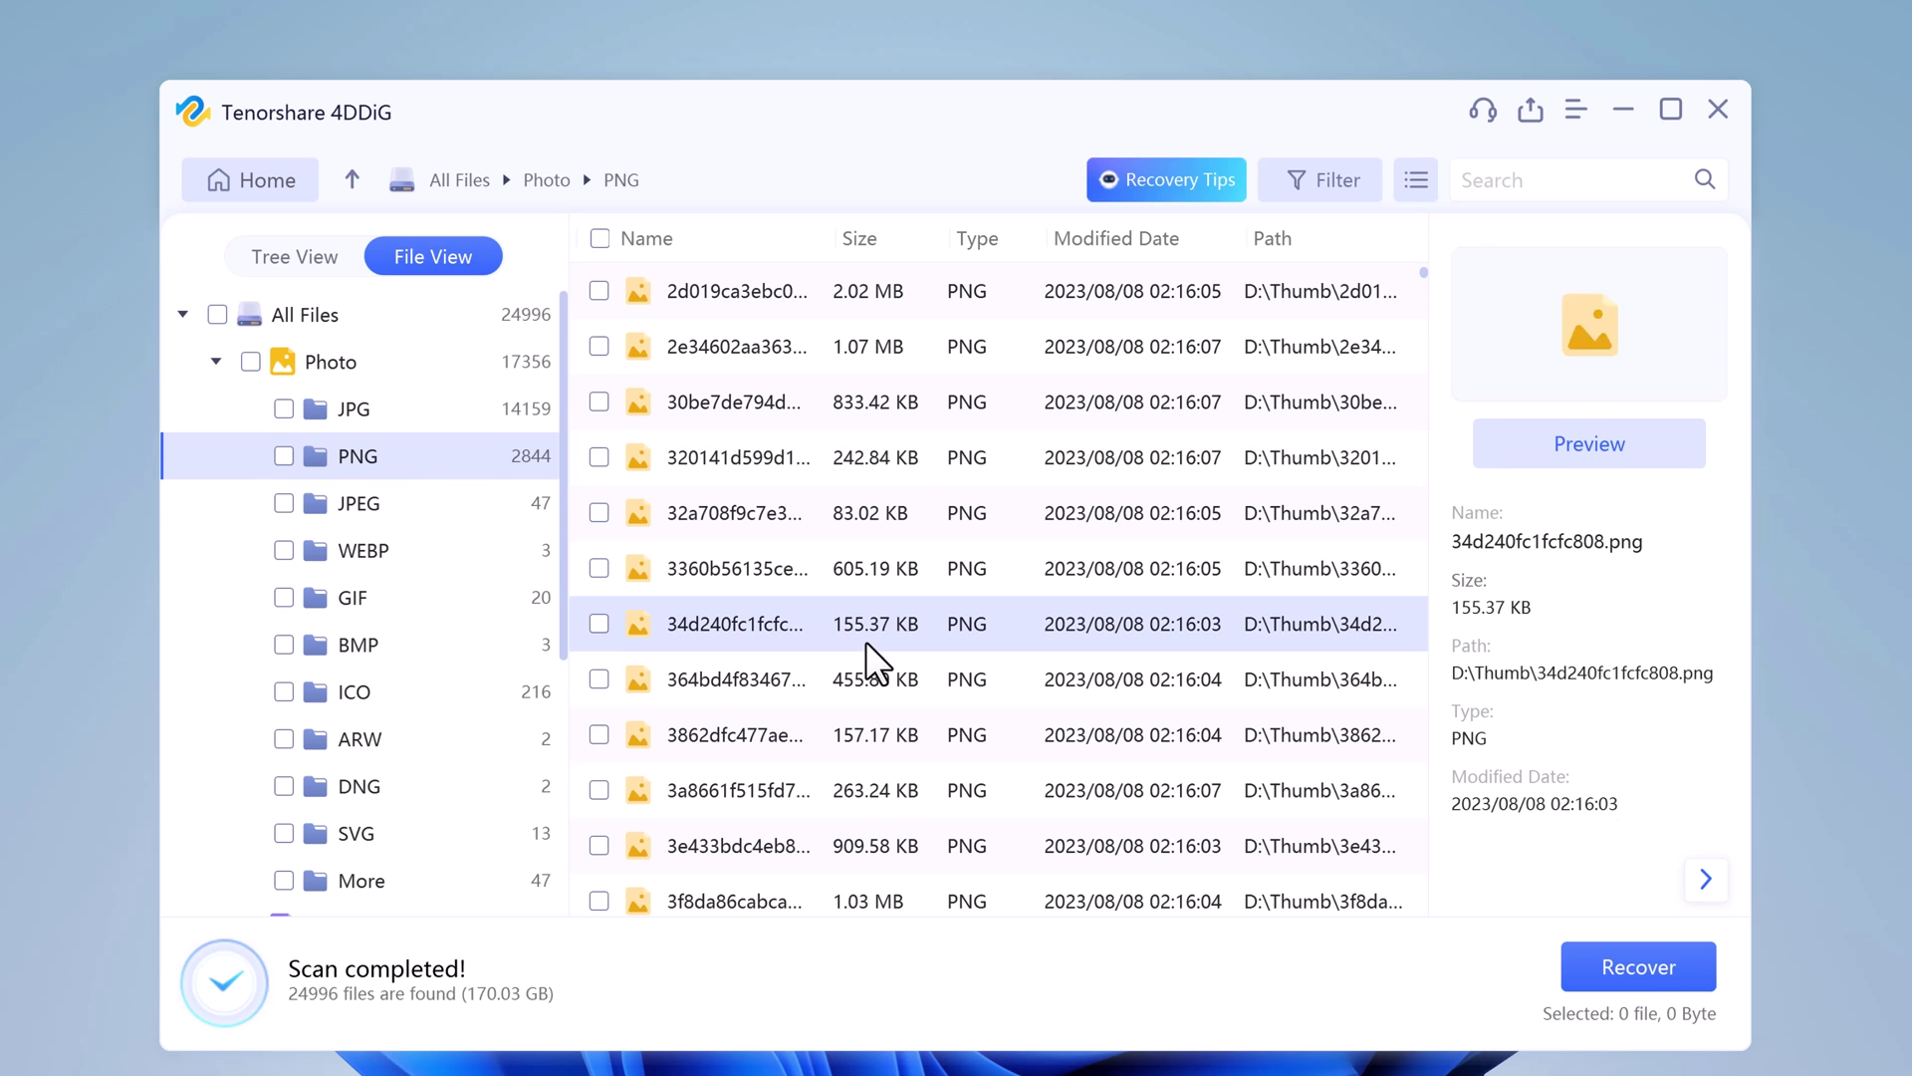
click(826, 789)
click(284, 456)
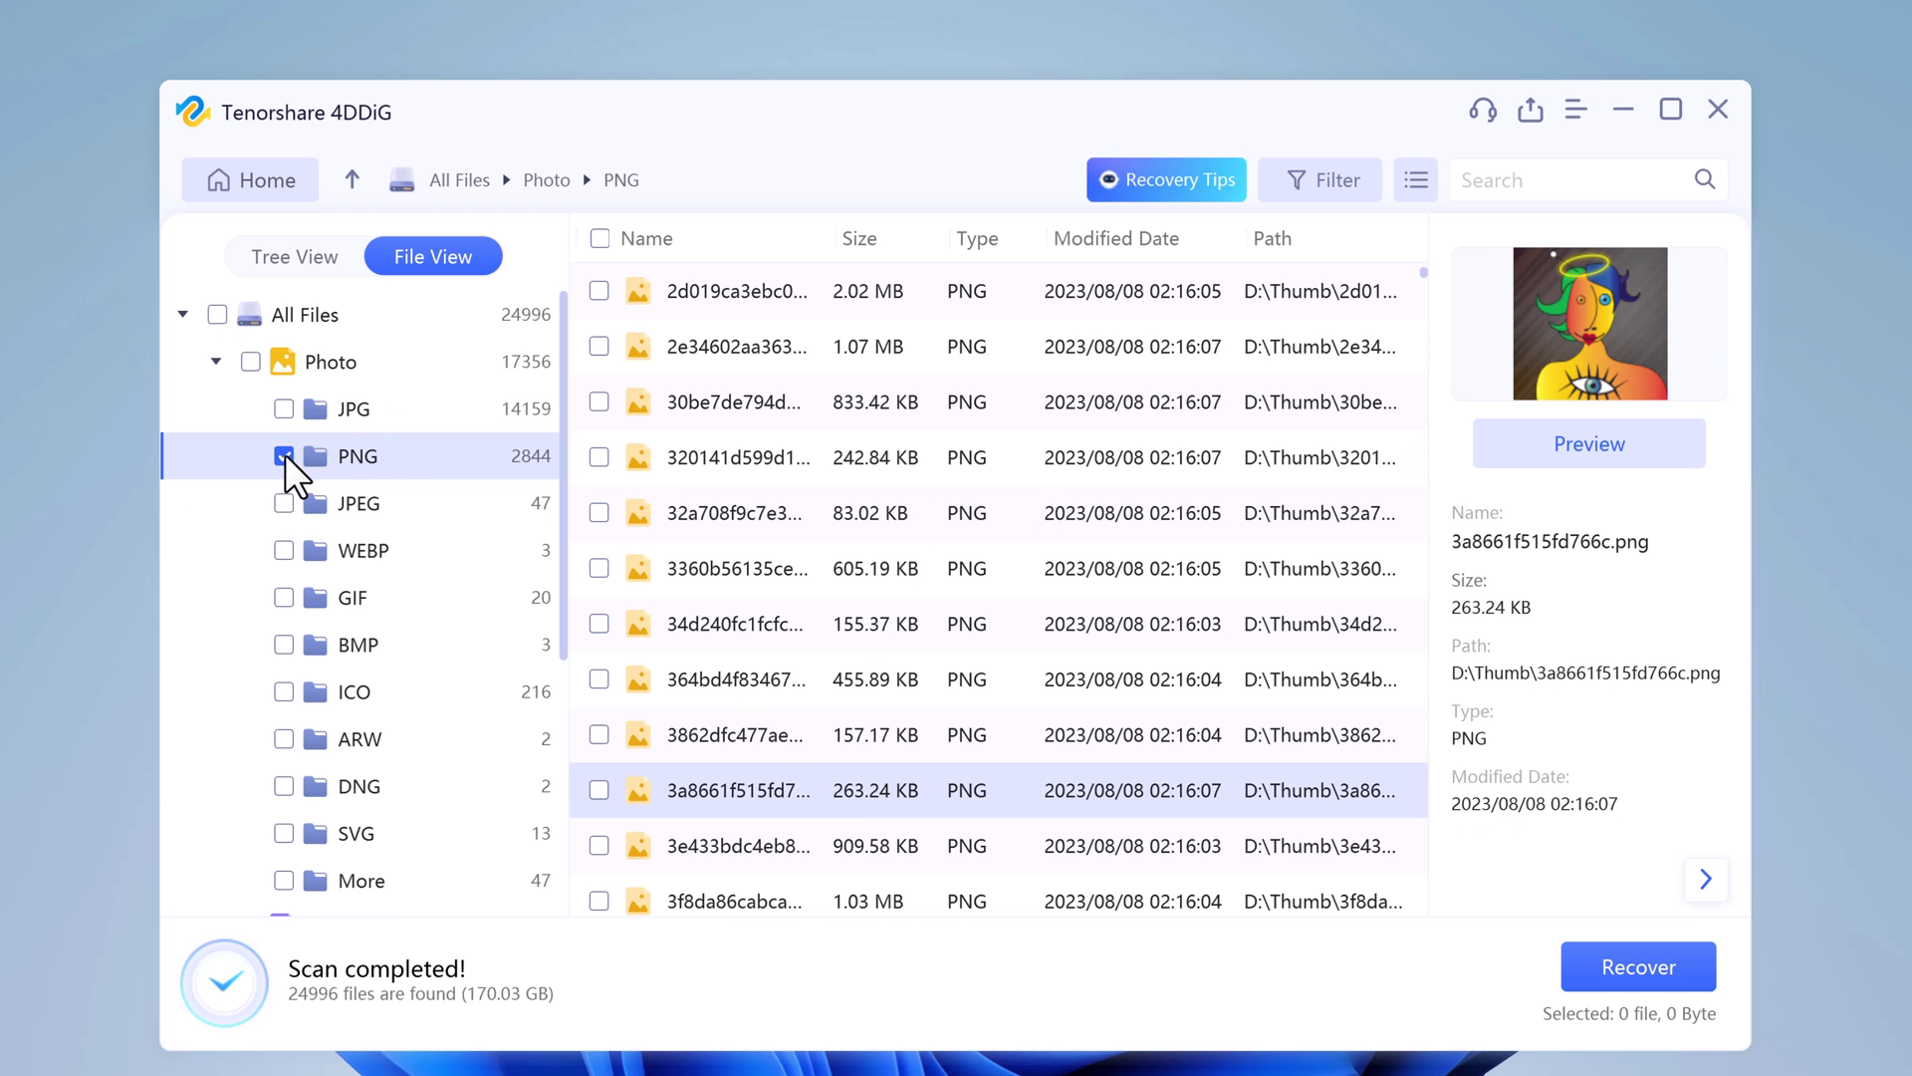
- Recover the selected PNGs into the Desktop's Data folder and view the recovered output folder
click(1638, 966)
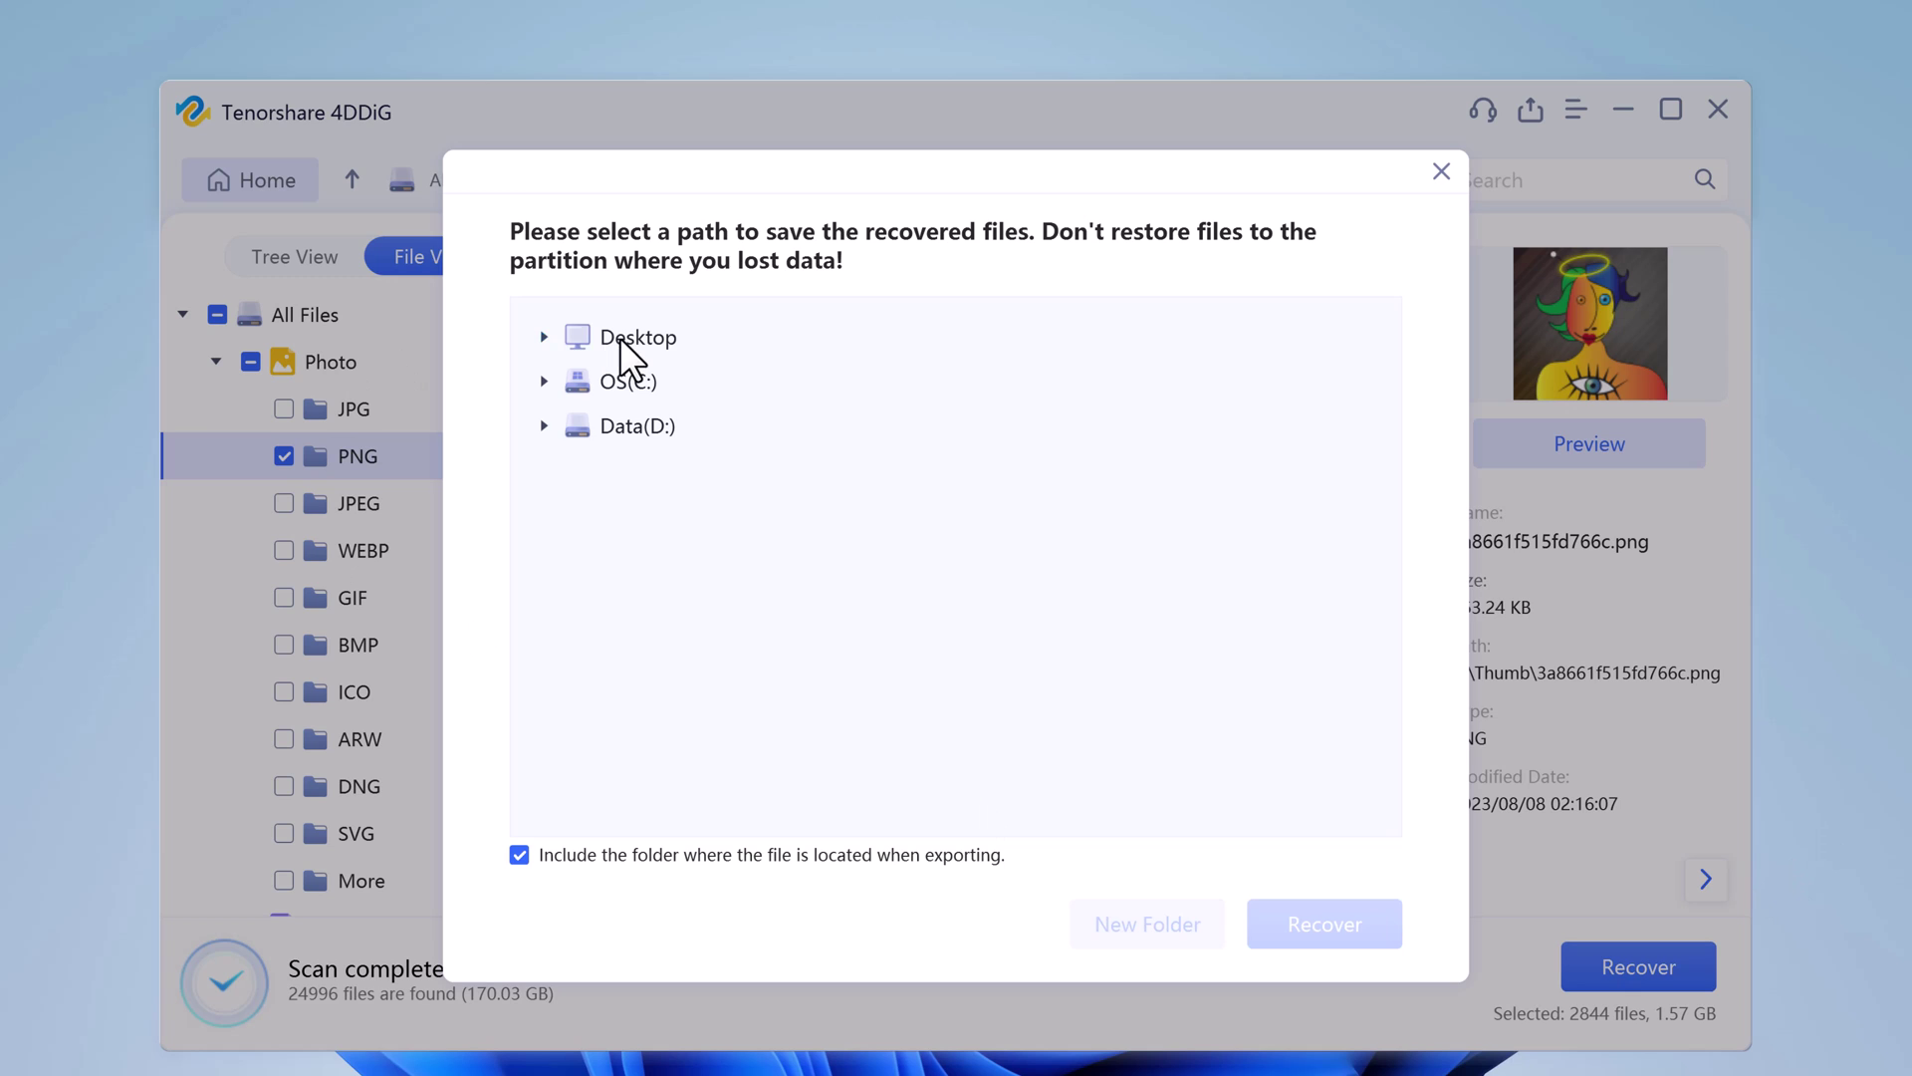
click(620, 337)
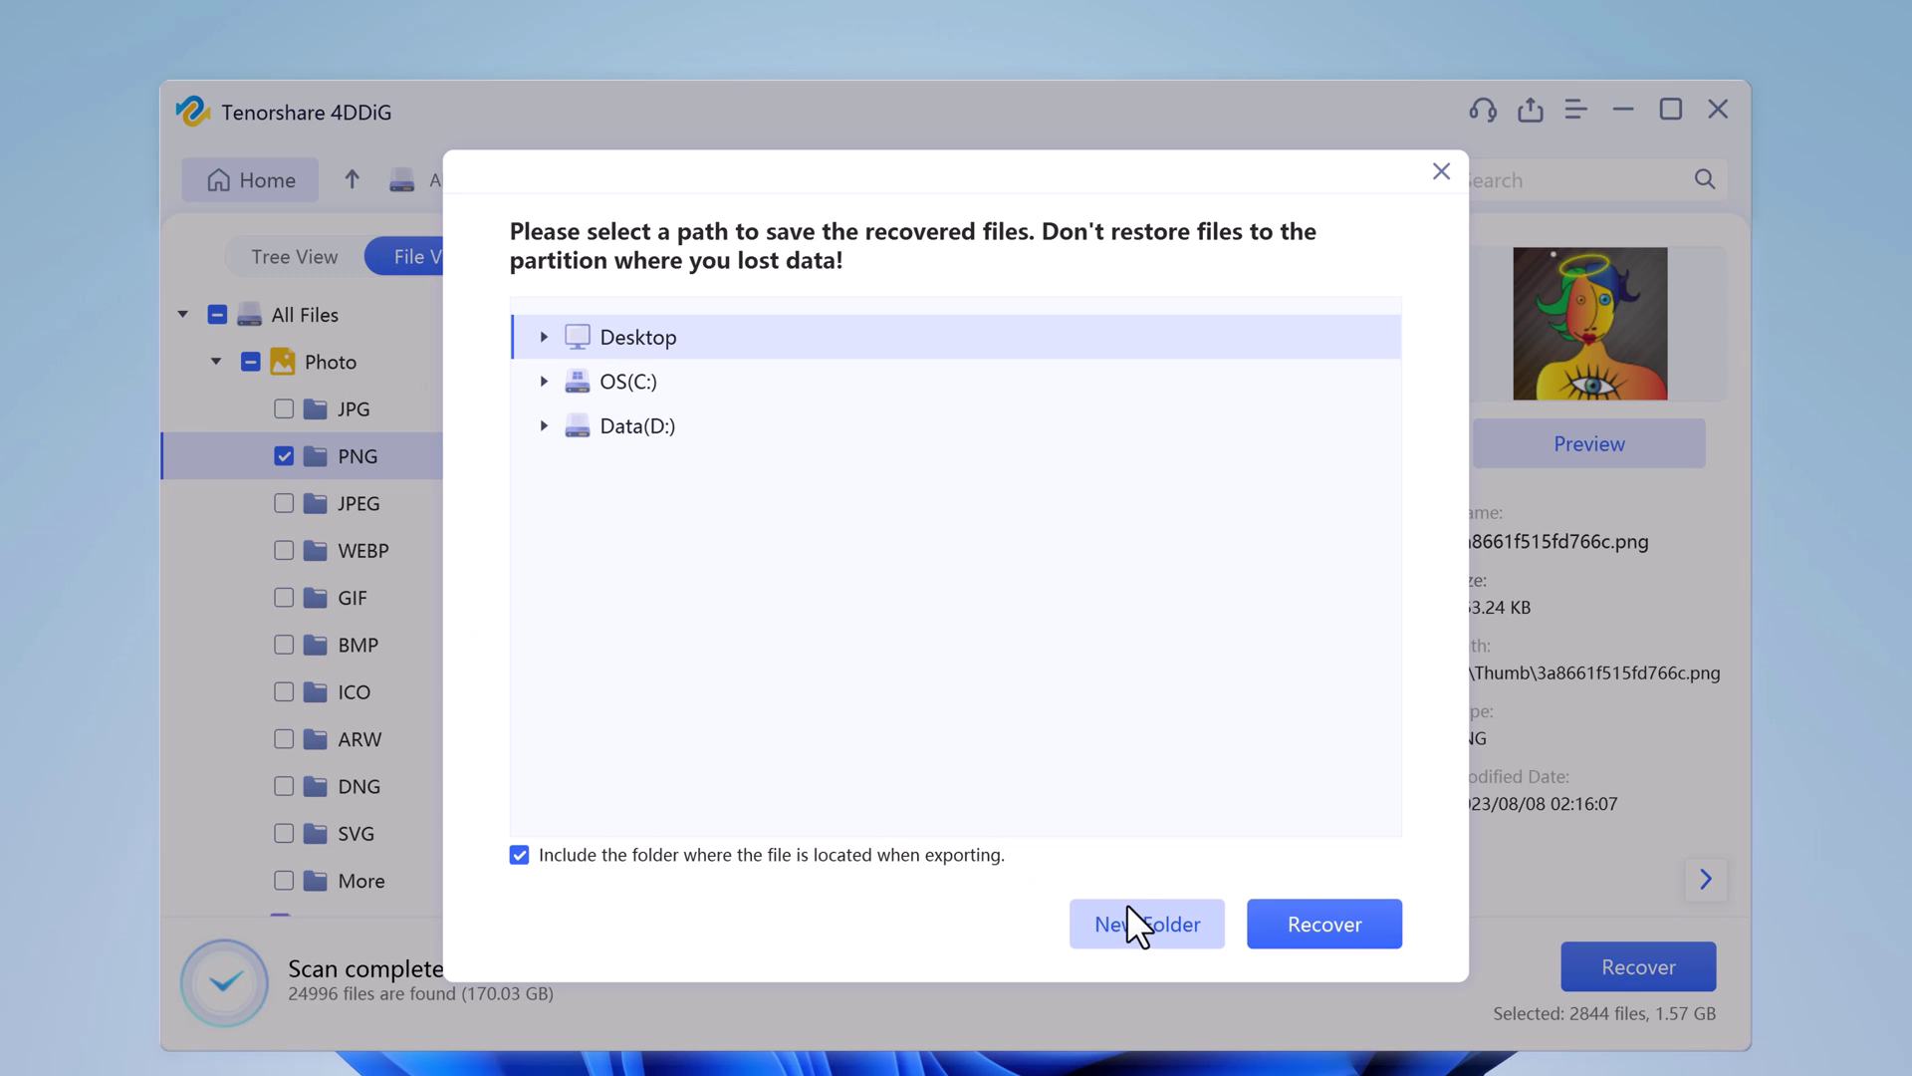
click(544, 337)
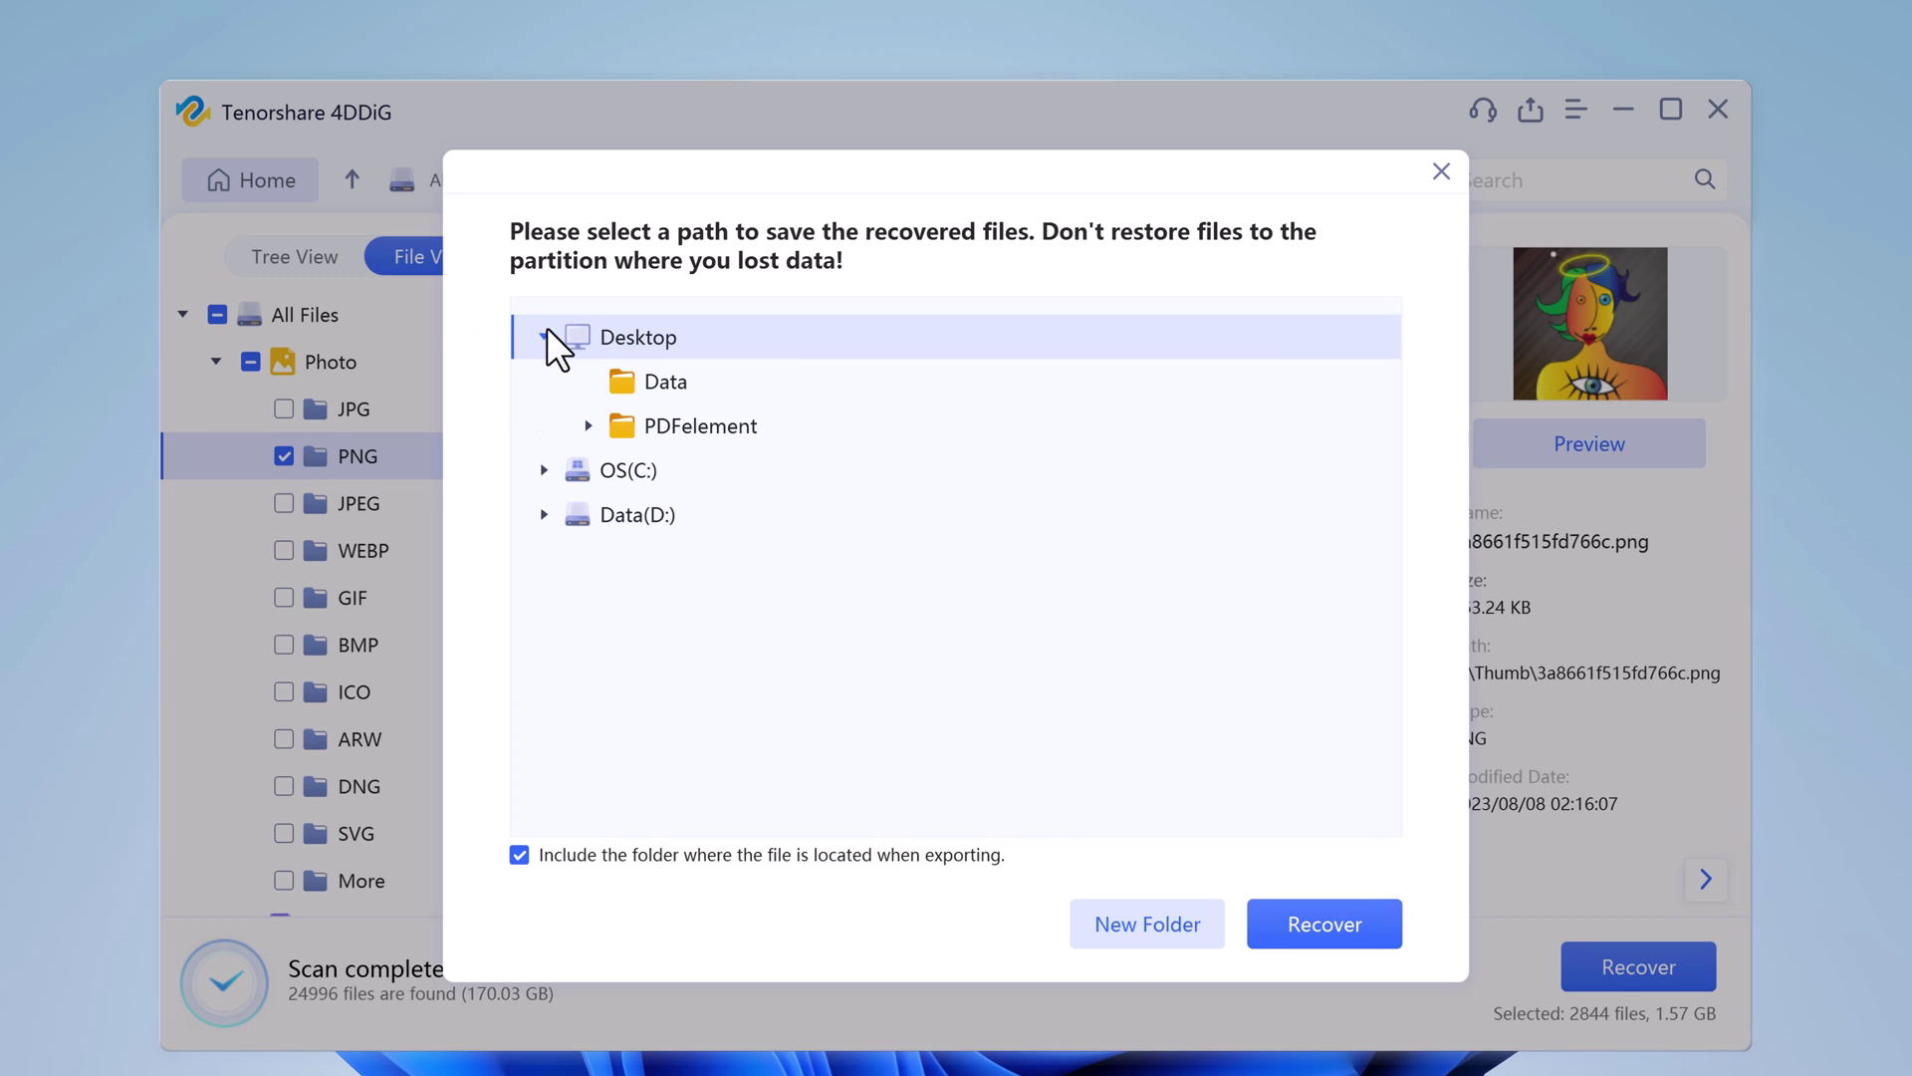
click(653, 374)
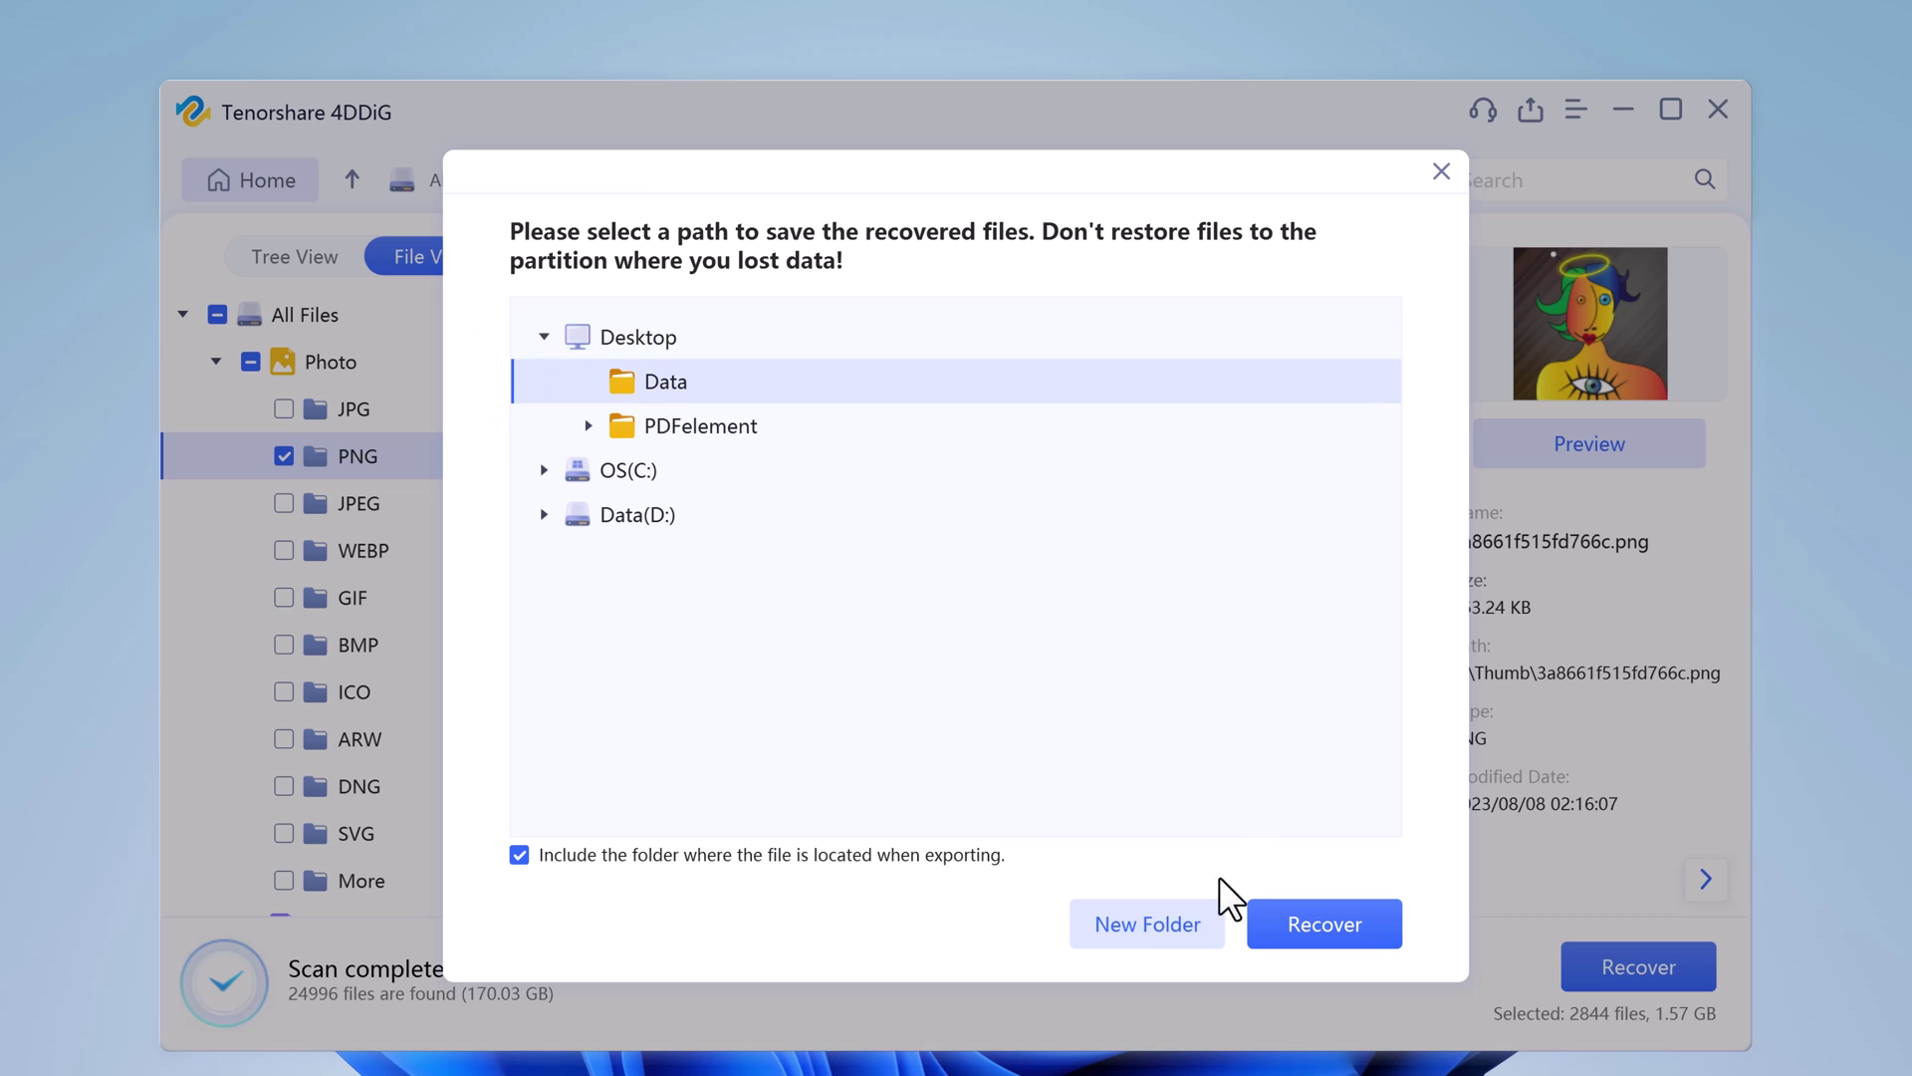
click(1307, 917)
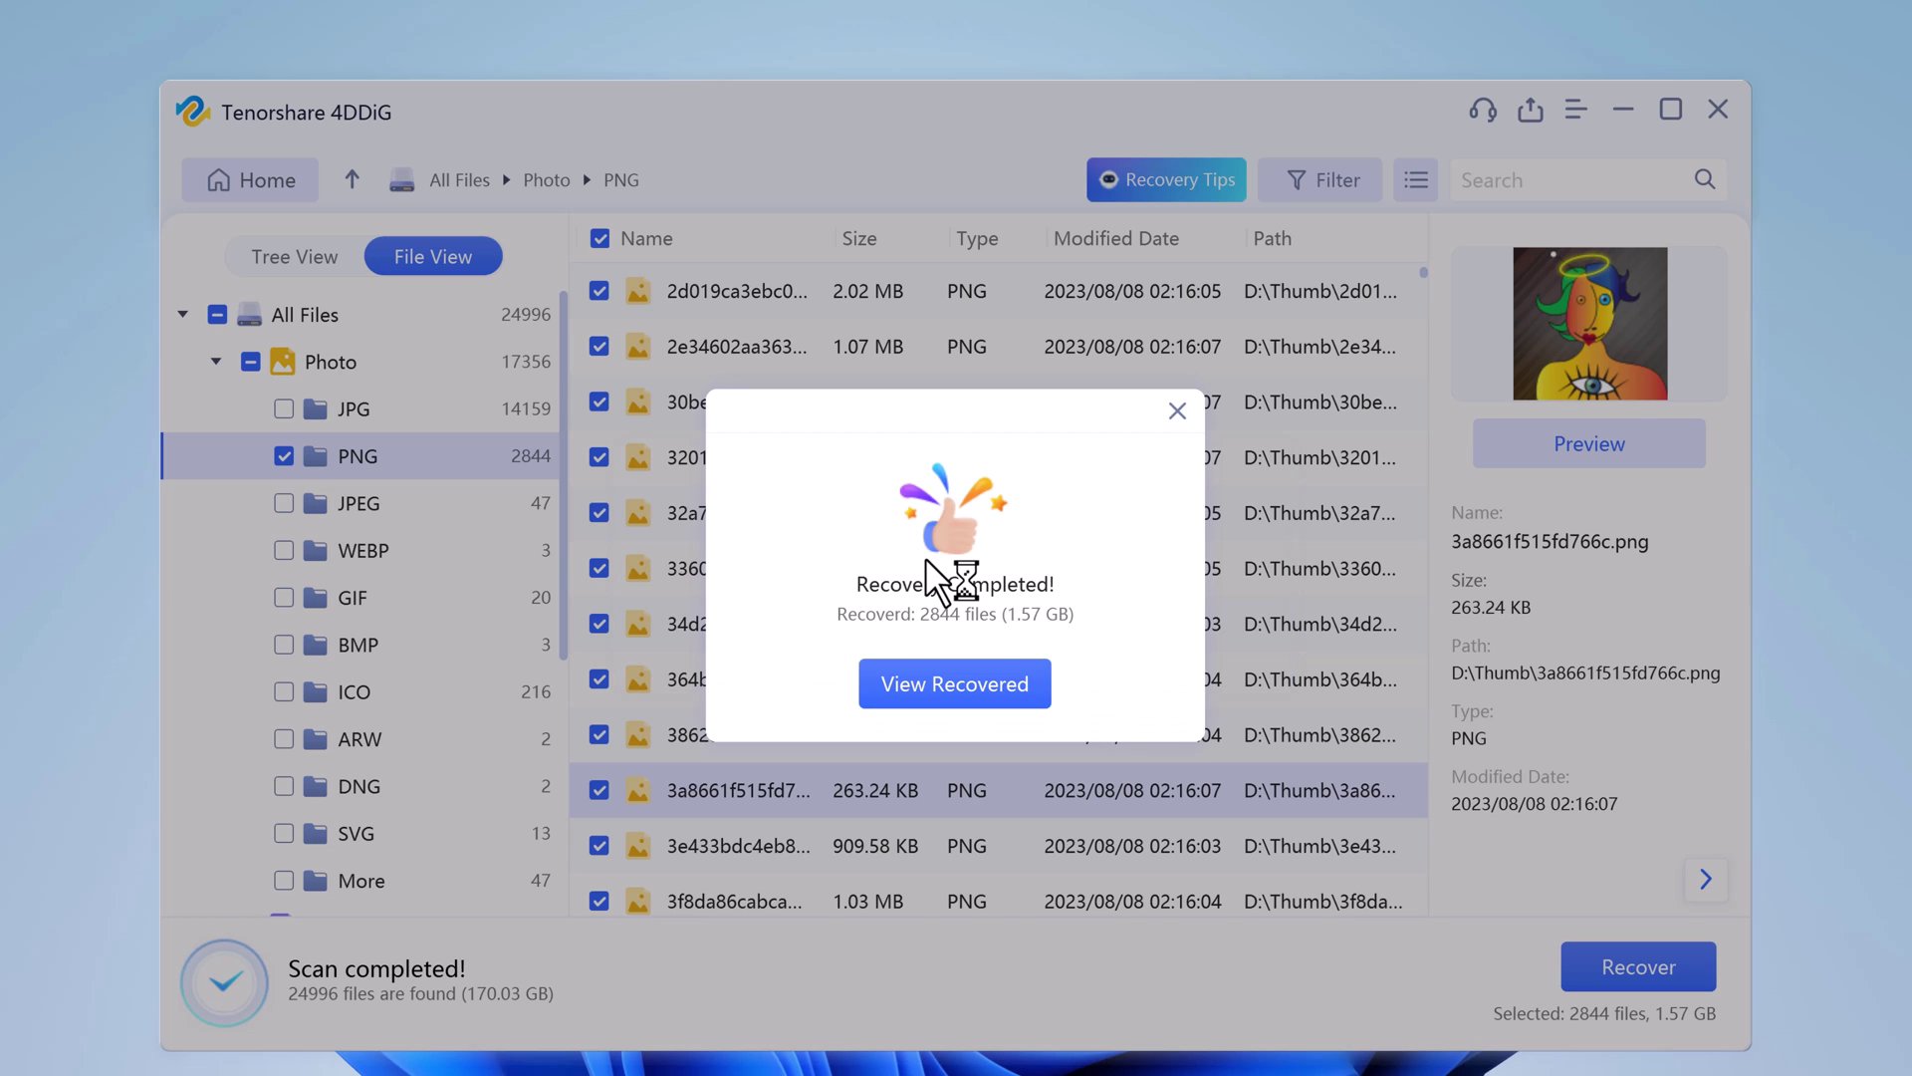
click(984, 683)
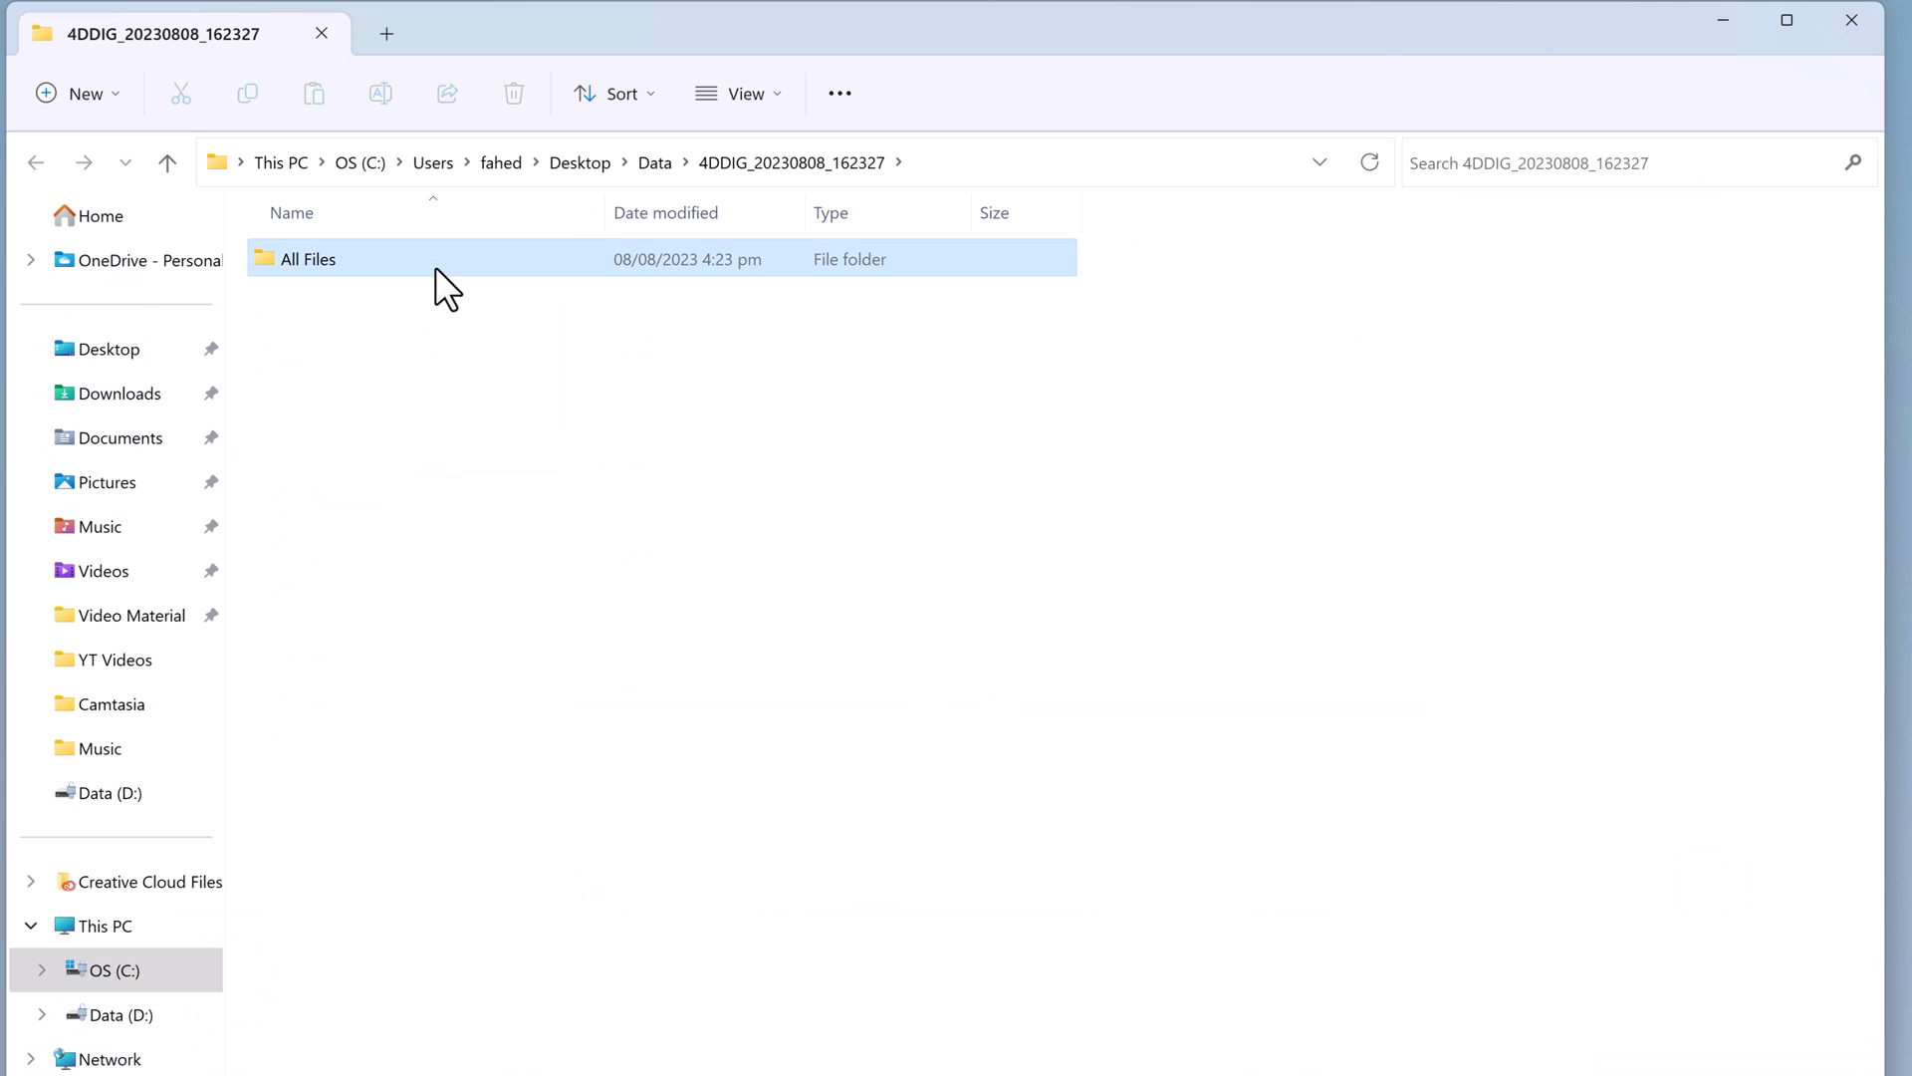
- Open All Files > Photo > PNG, maximize the window, scroll through the recovered thumbnails, then close it
double_click(434, 264)
double_click(460, 261)
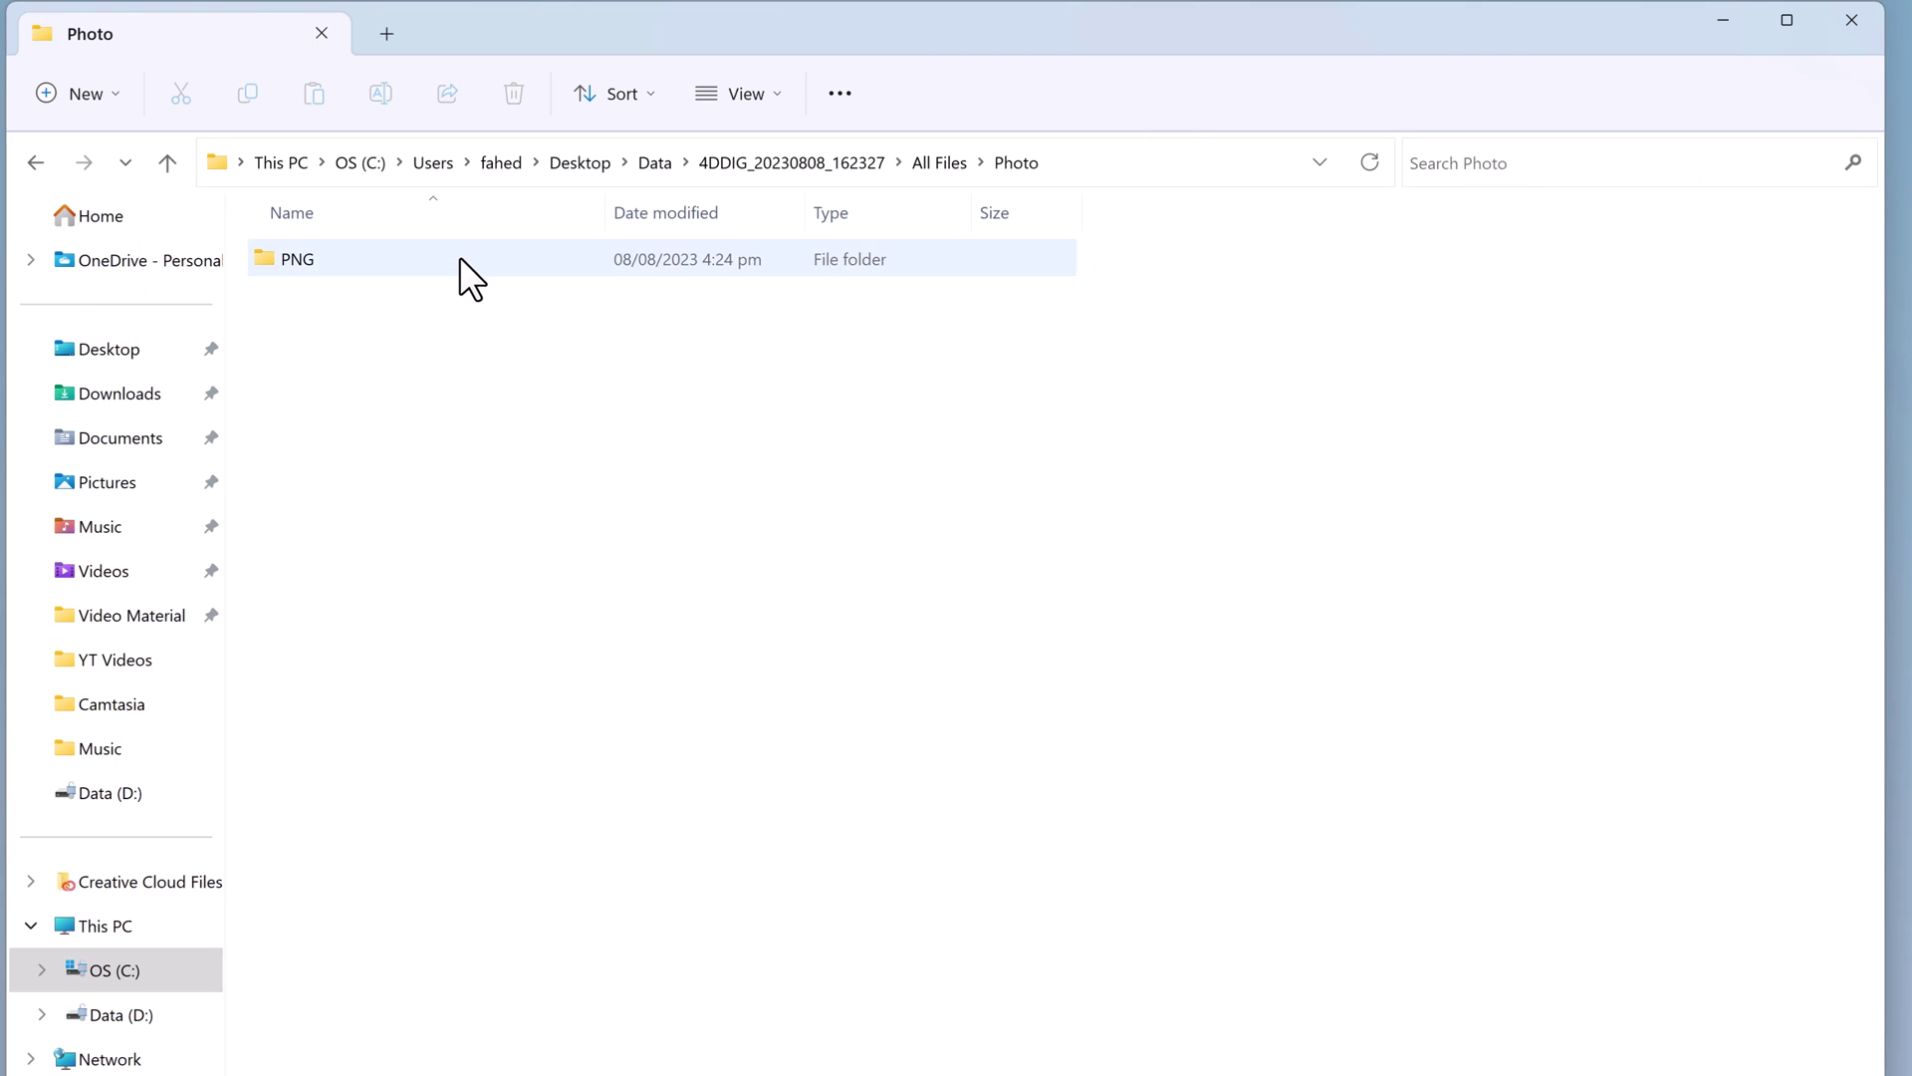
double_click(460, 261)
key(super+Up)
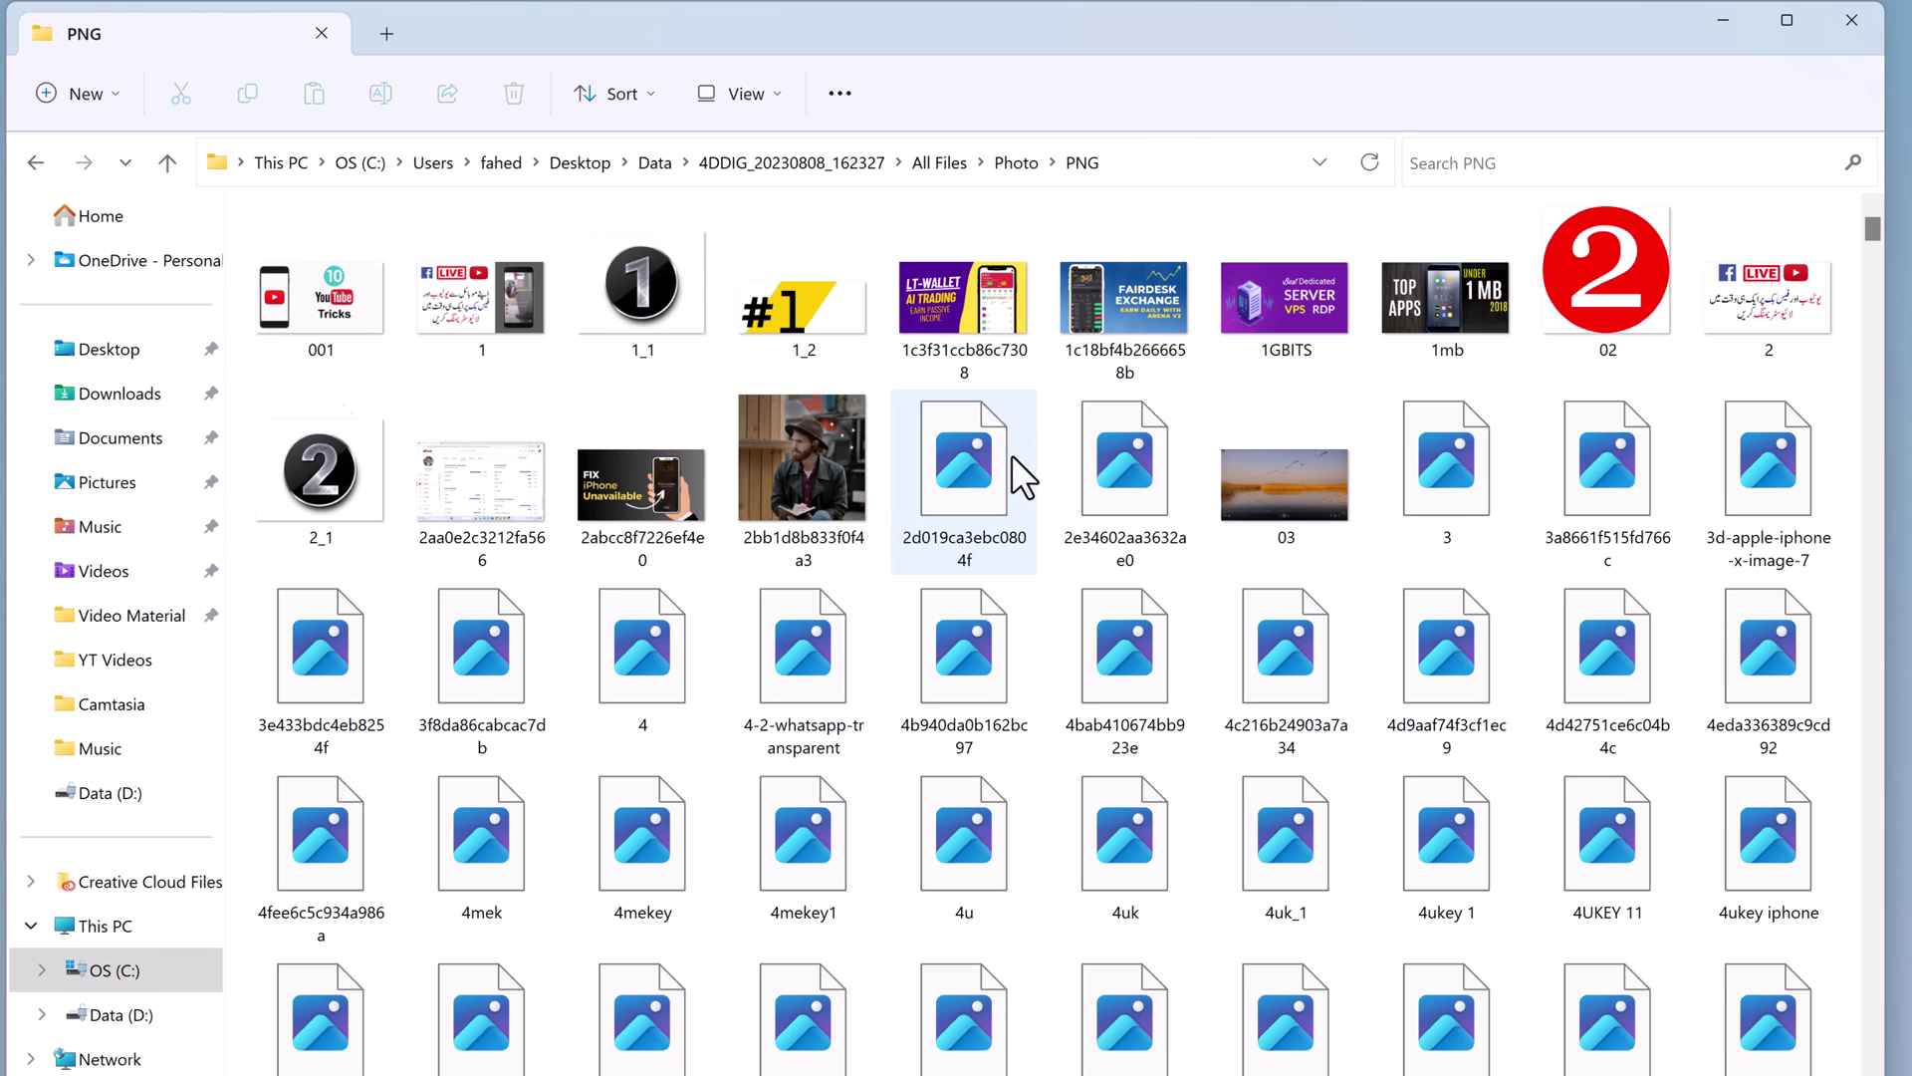
scroll(1437, 504, down, 5)
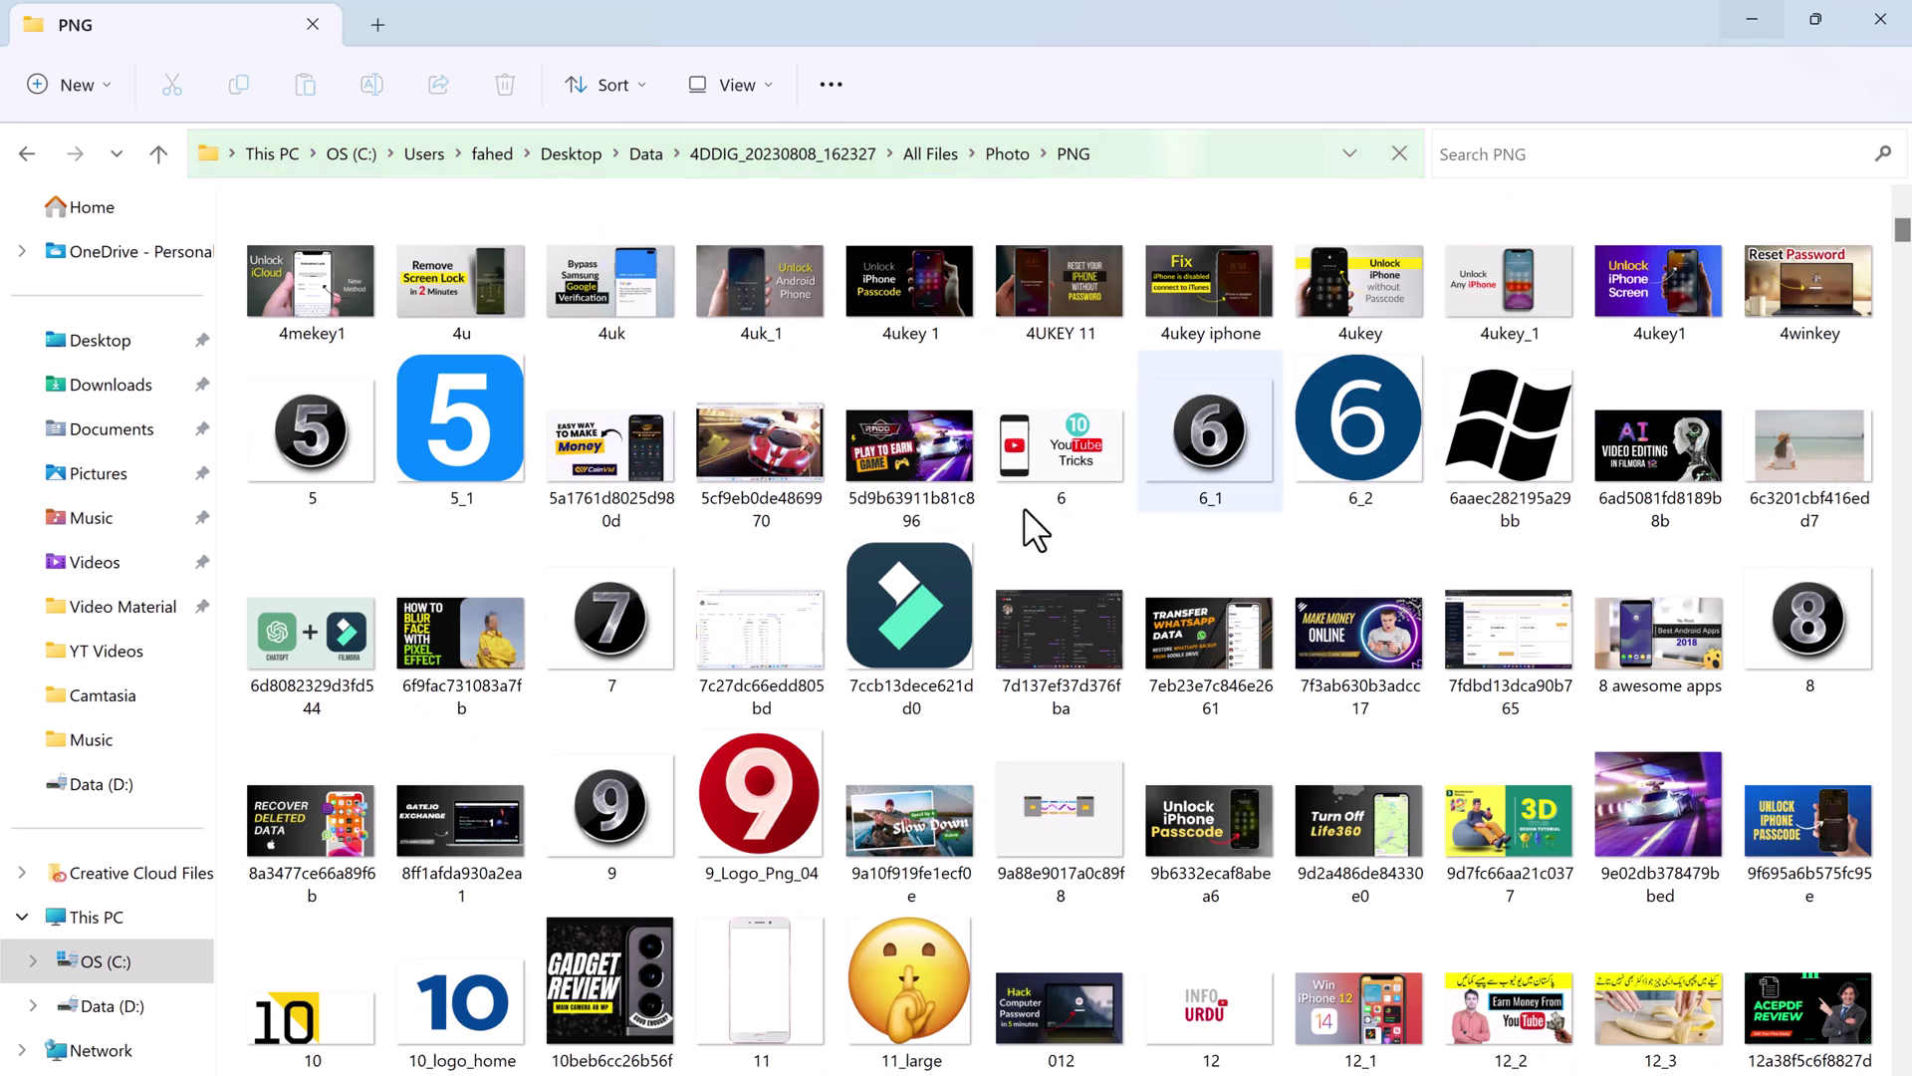
scroll(1490, 648, down, 2)
scroll(1490, 648, down, 5)
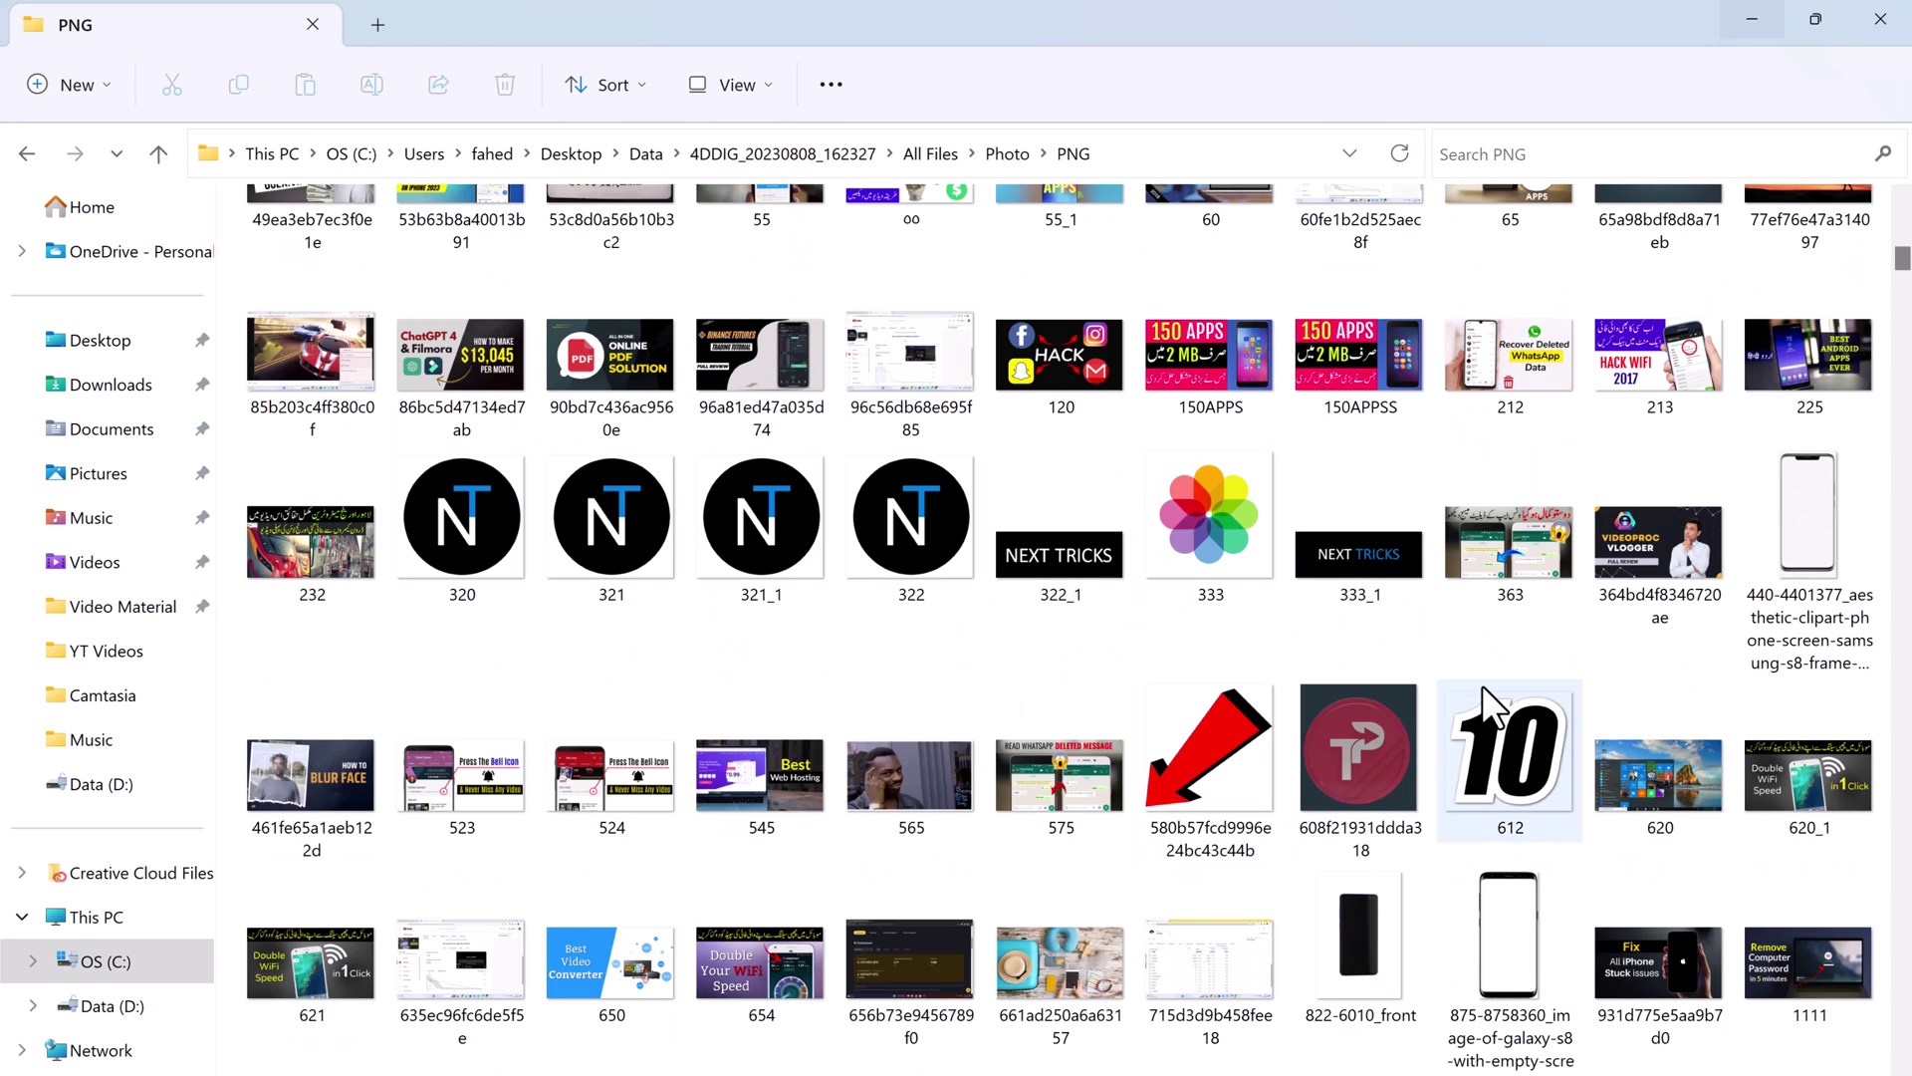
scroll(1482, 677, up, 10)
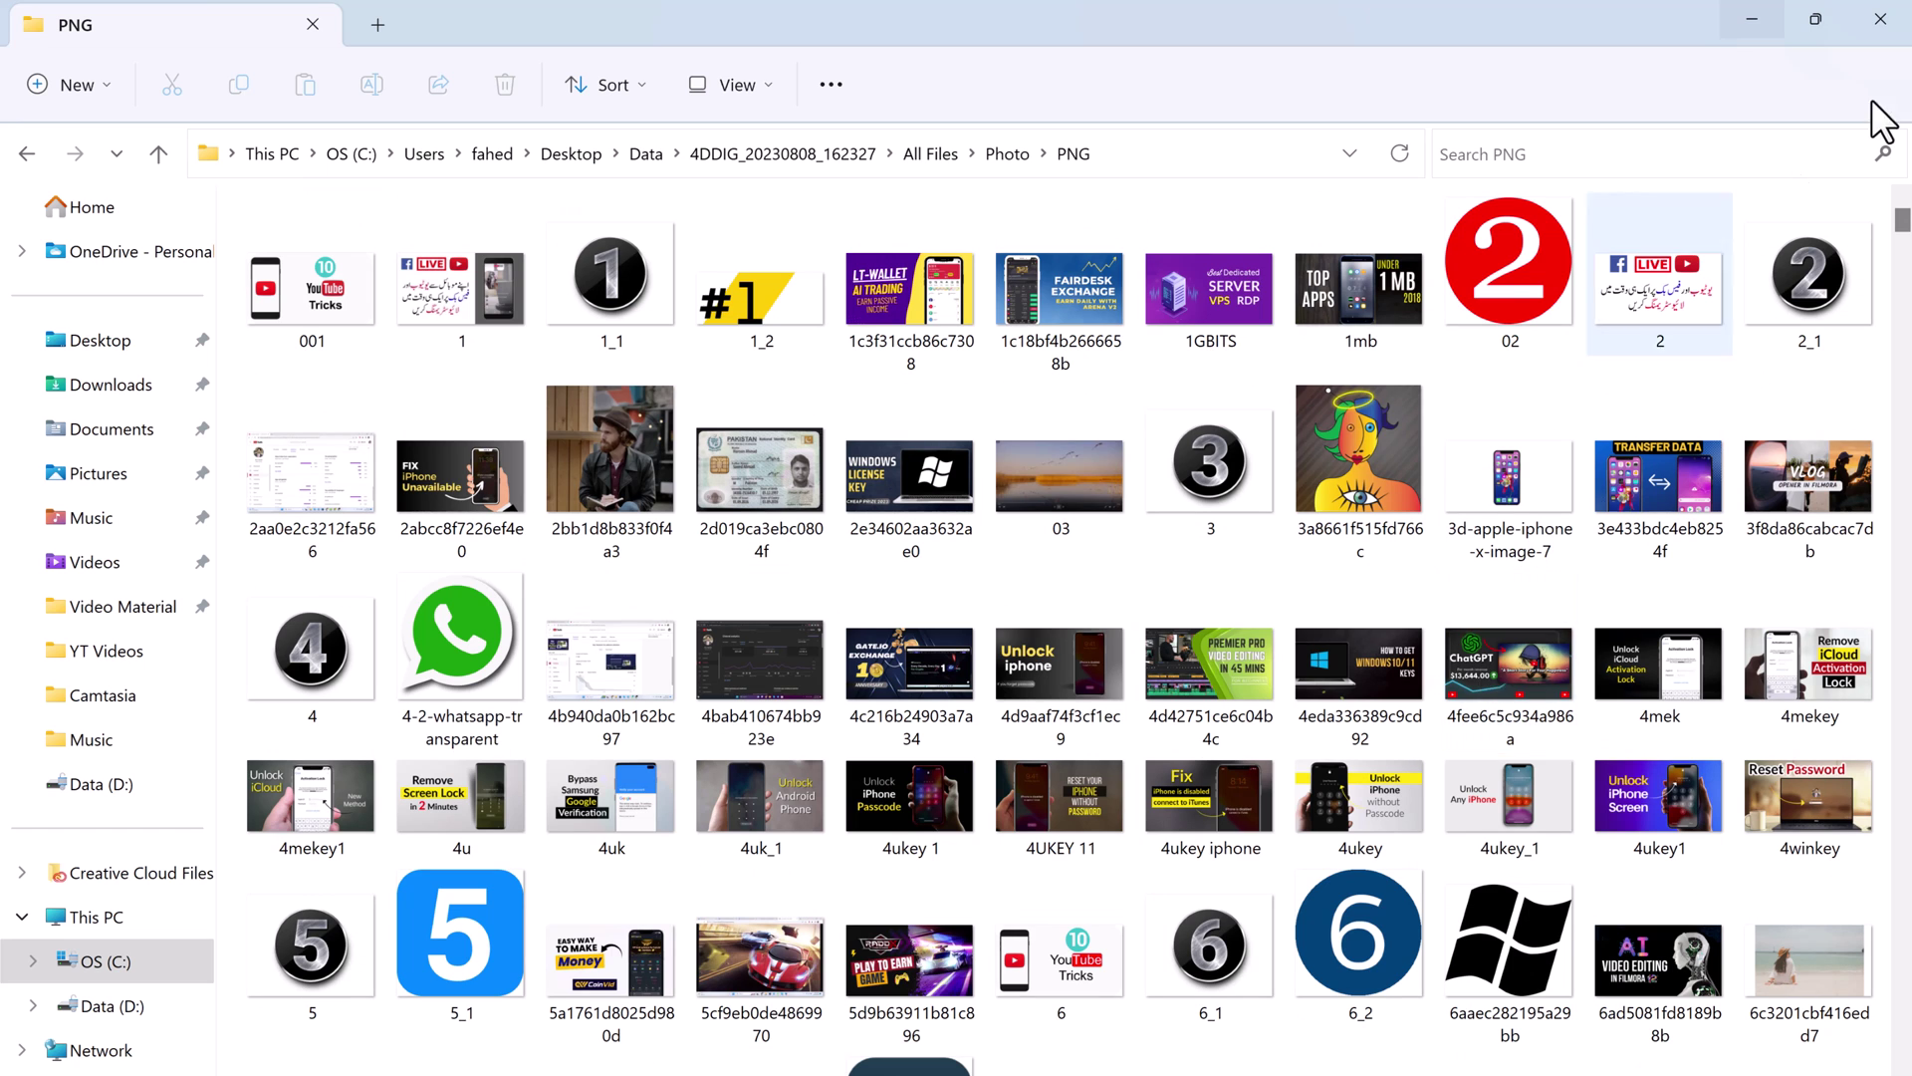
click(1880, 22)
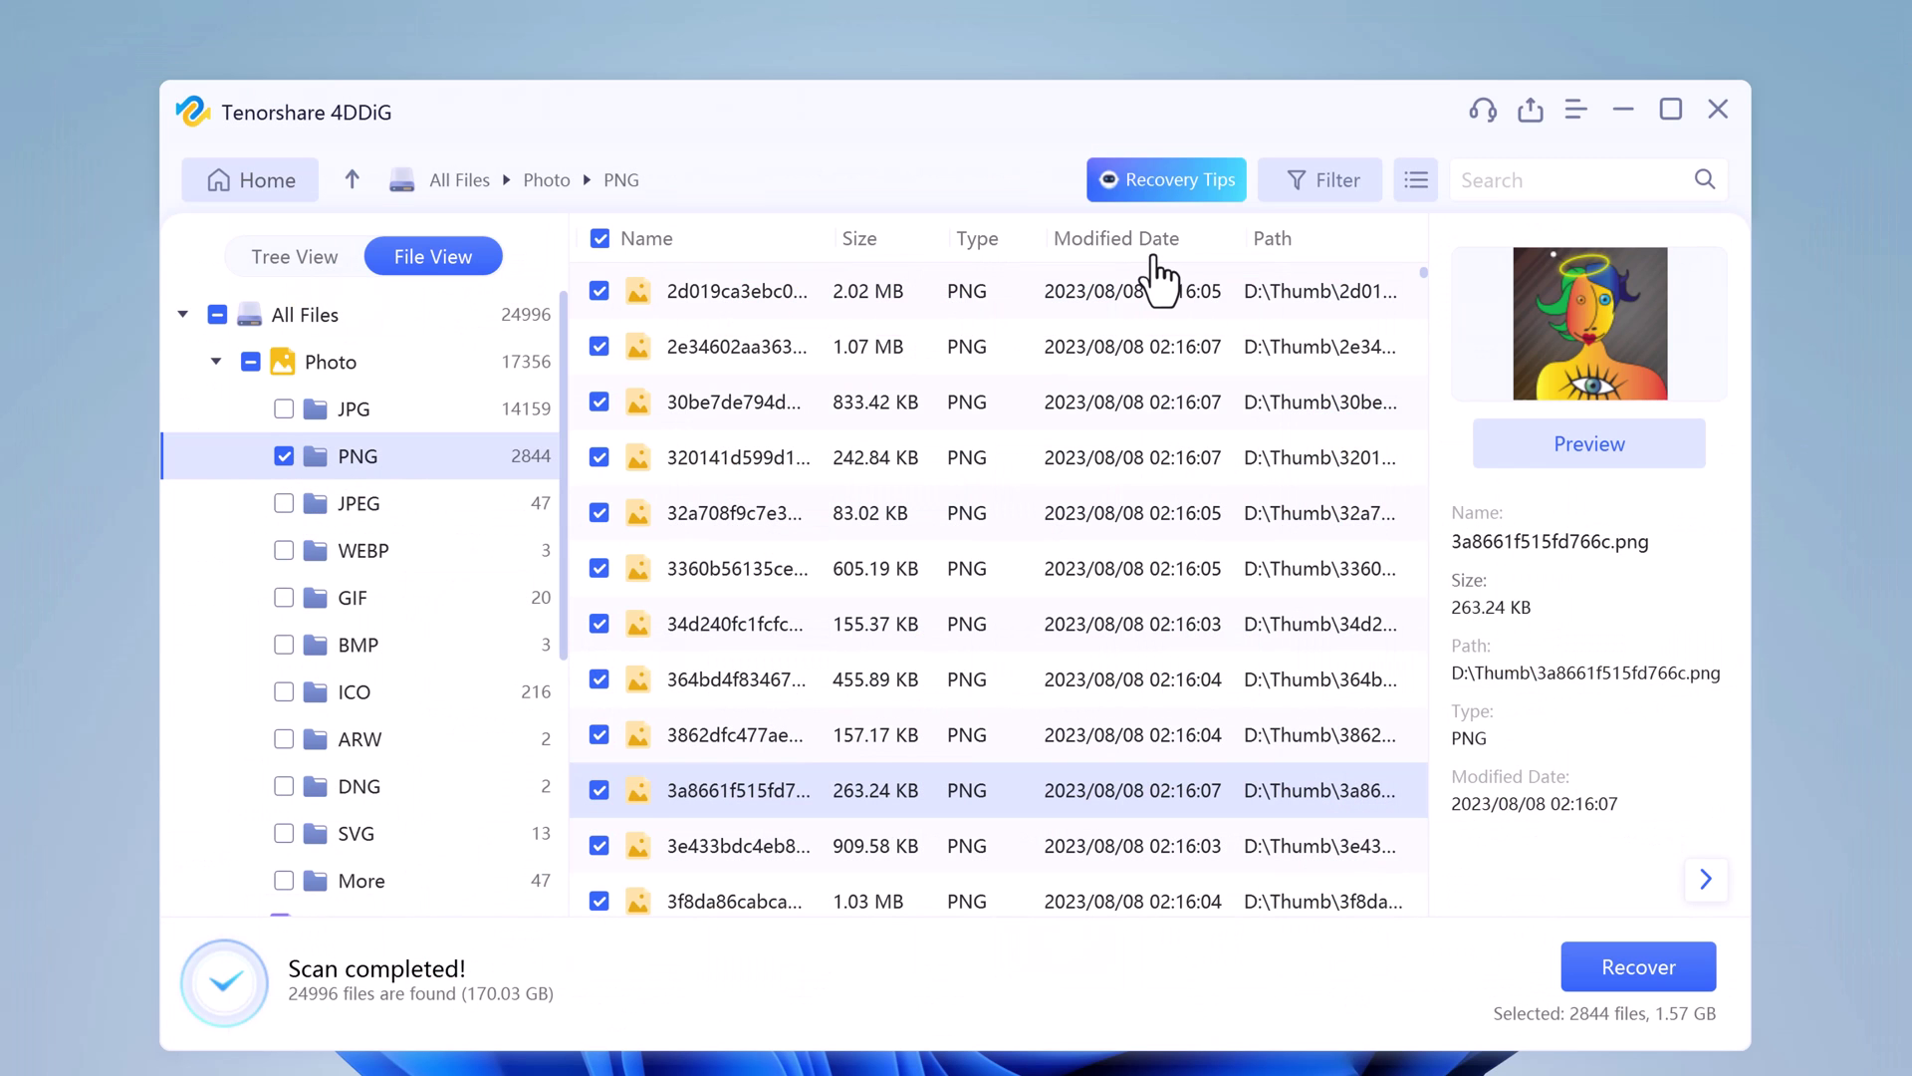